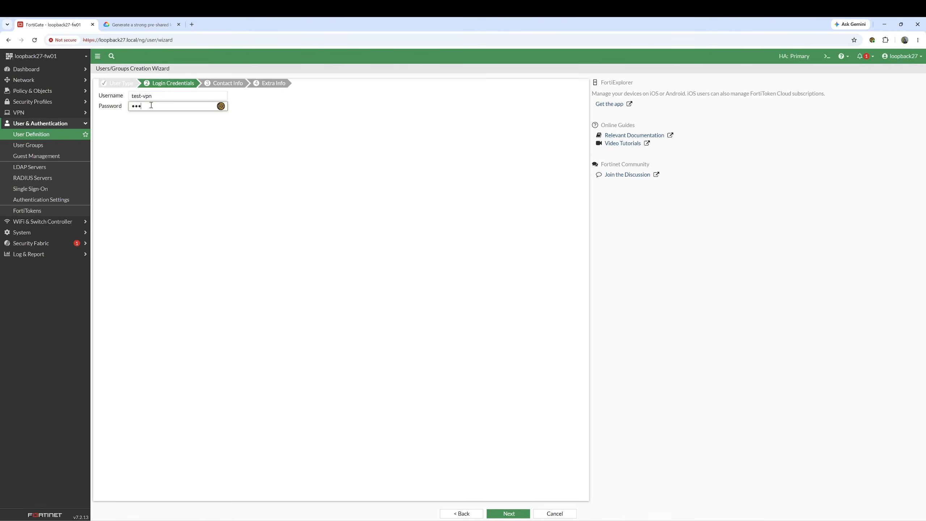
- Enter the test-vpn user's password, skip past Contact Info and submit the account without saving the password
type("•••••")
left_click(493, 513)
left_click(508, 513)
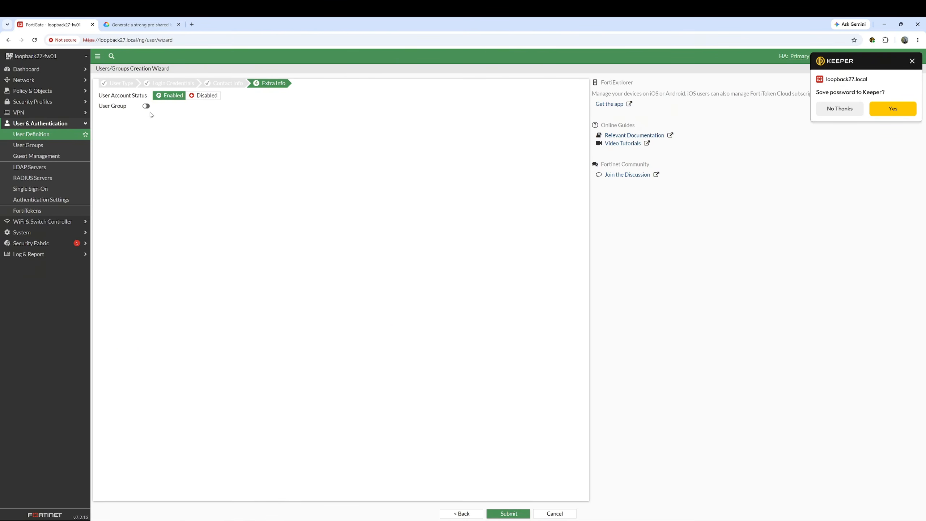
left_click(504, 514)
left_click(835, 110)
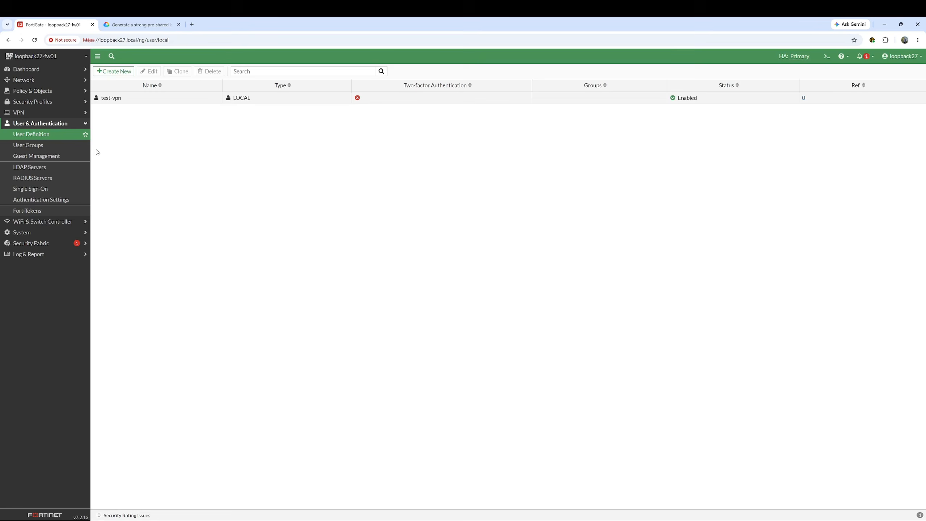
- Create Firewall user group test-IPsec-dialup-grp with test-vpn as its only member
left_click(40, 147)
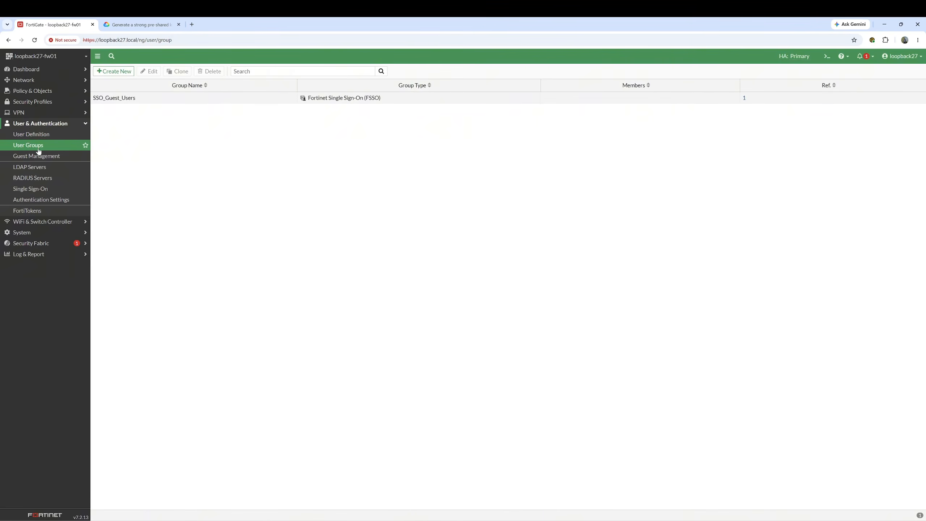
left_click(114, 72)
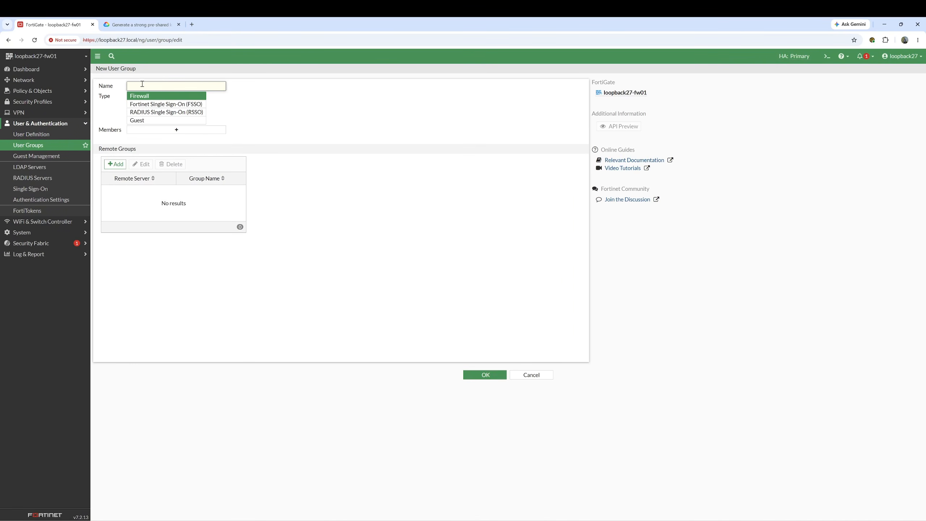
type("test-P")
type("secdia")
key("BackSpace")
key("BackSpace")
key("BackSpace")
type("-dialup-grp")
left_click(161, 130)
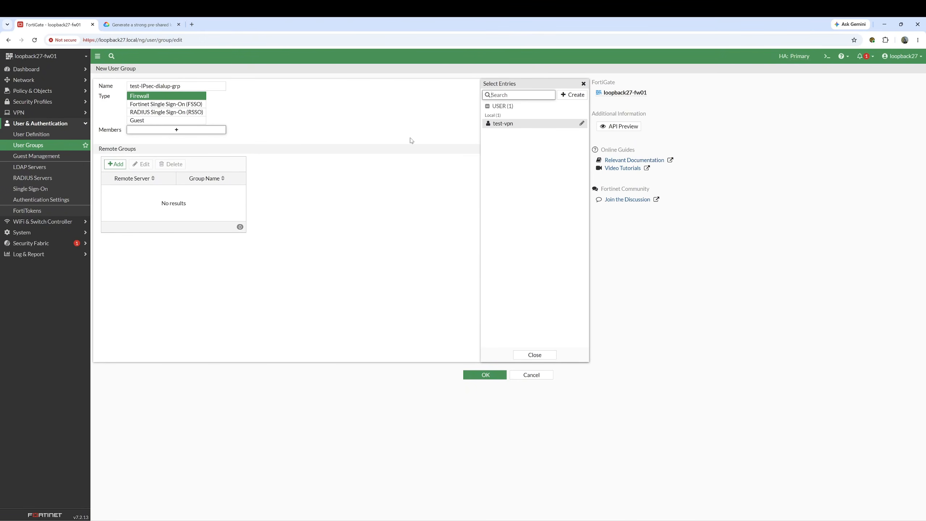
left_click(491, 124)
left_click(468, 376)
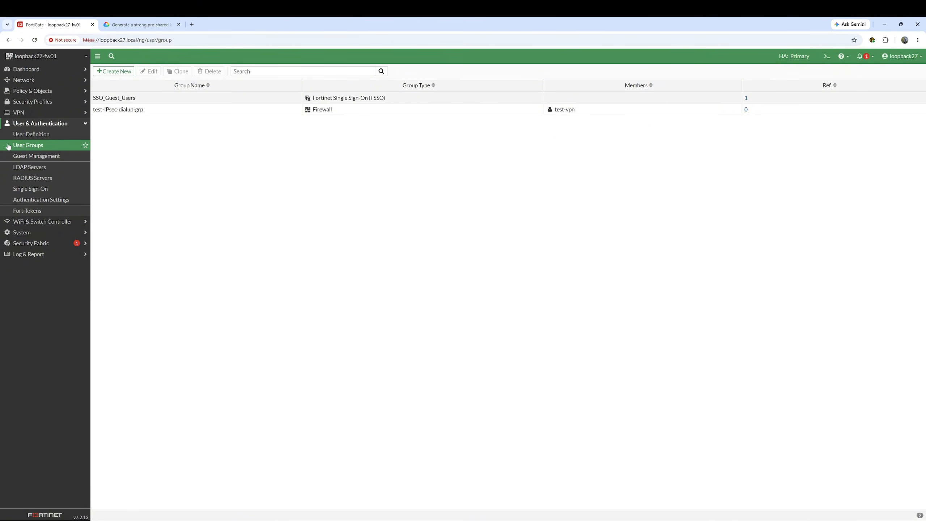
left_click(19, 113)
- Start a new IPsec Tunnel from Create New on the IPsec Tunnels list
left_click(35, 135)
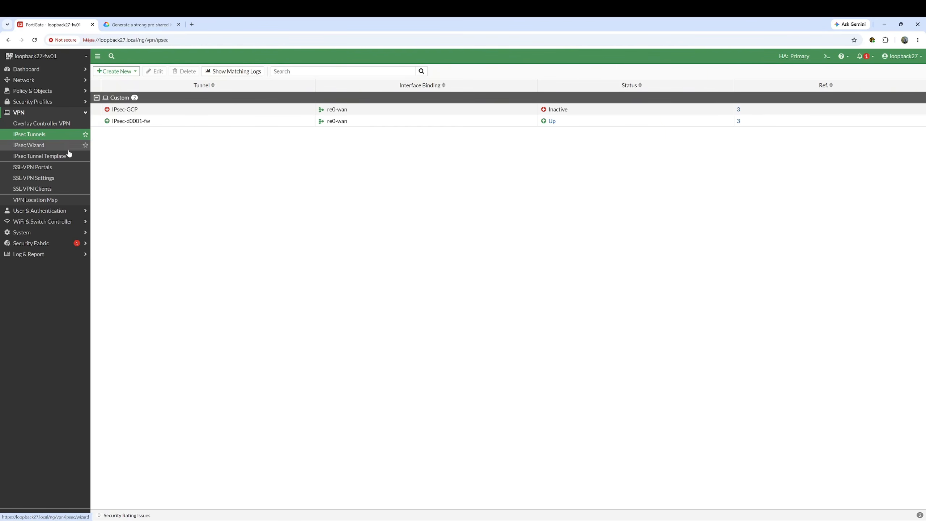
left_click(120, 72)
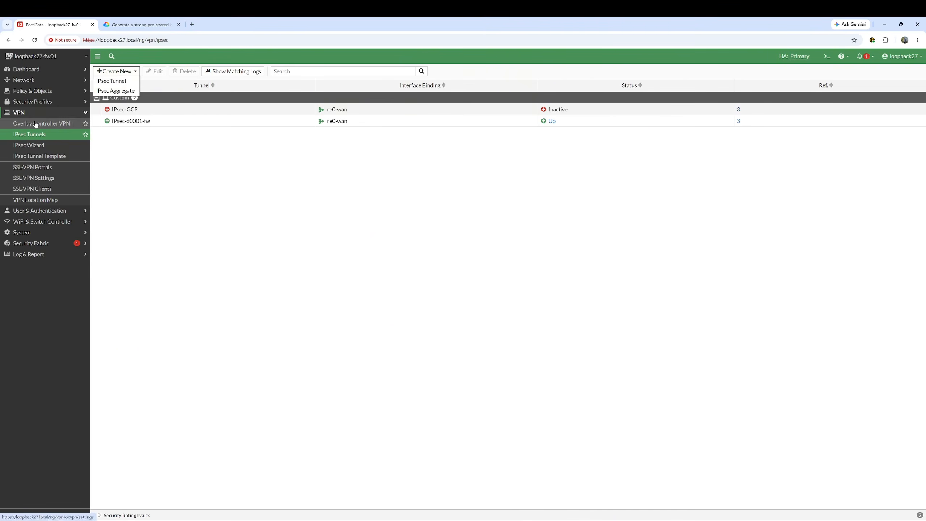
left_click(112, 82)
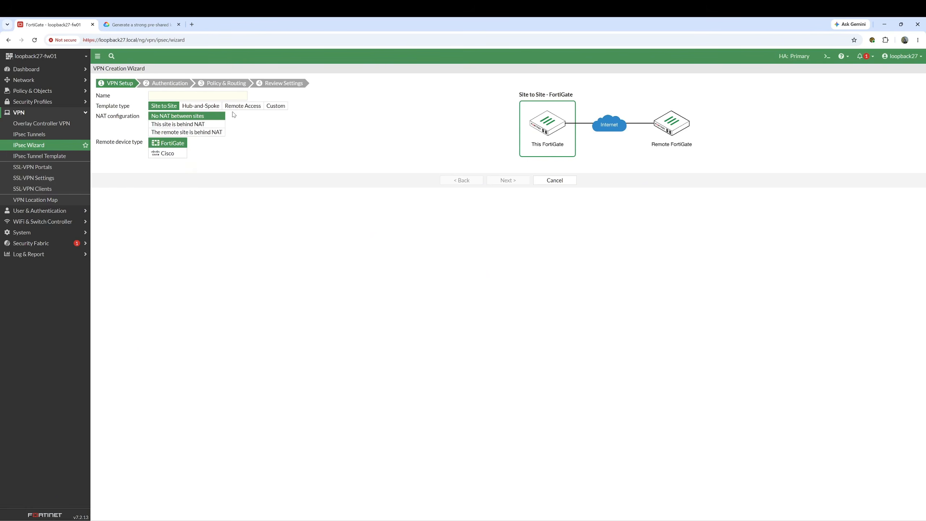
- Choose the Remote Access template and name the tunnel IPsec-Dialup
left_click(236, 108)
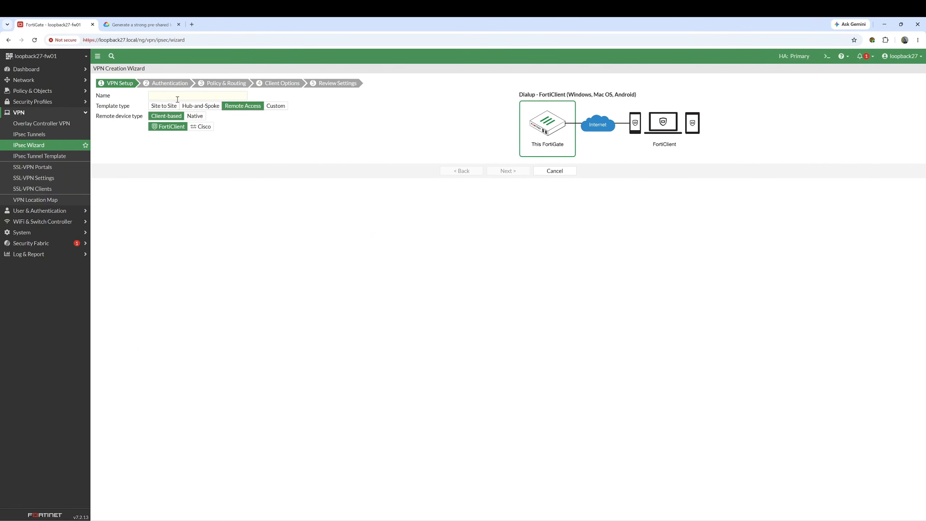
left_click(177, 98)
type("IPsec-")
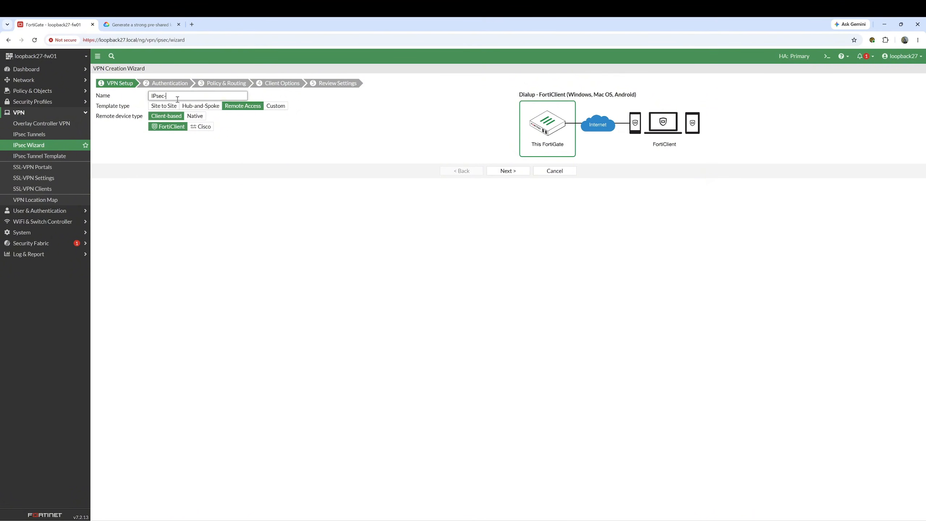
type("Dialup")
left_click(496, 173)
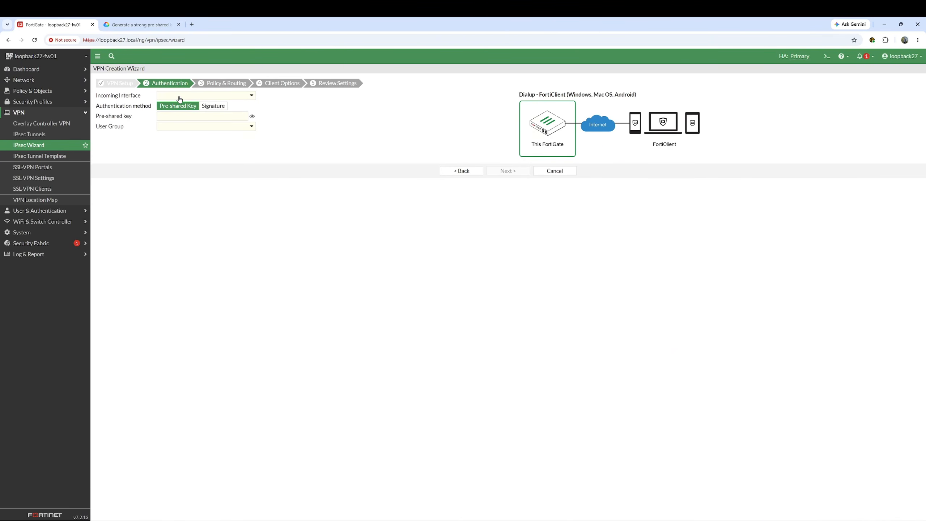
- Set re0-wan as the incoming interface on the Authentication step
left_click(180, 99)
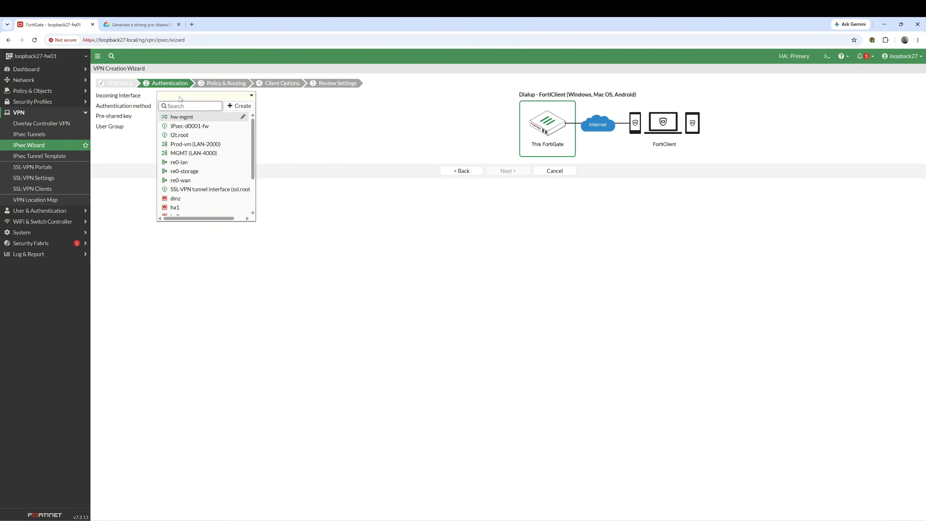
type("wan")
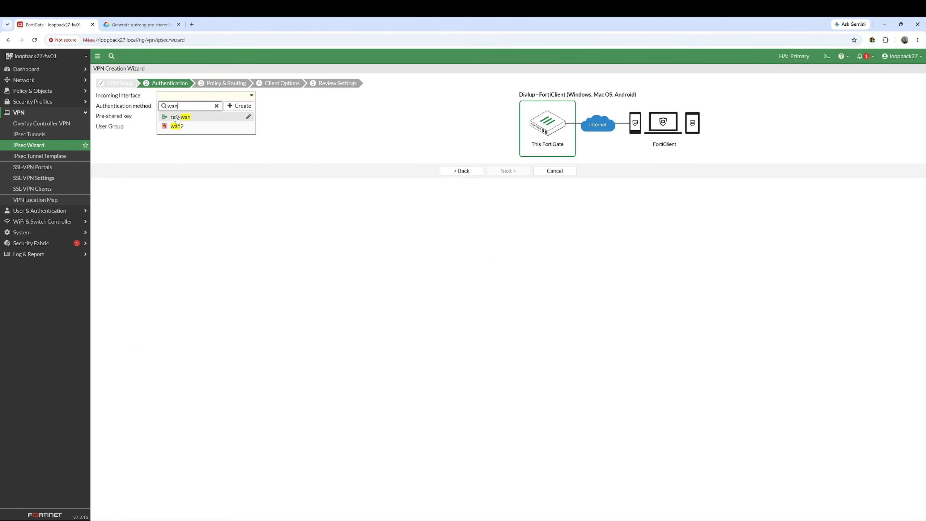
left_click(177, 118)
left_click(174, 117)
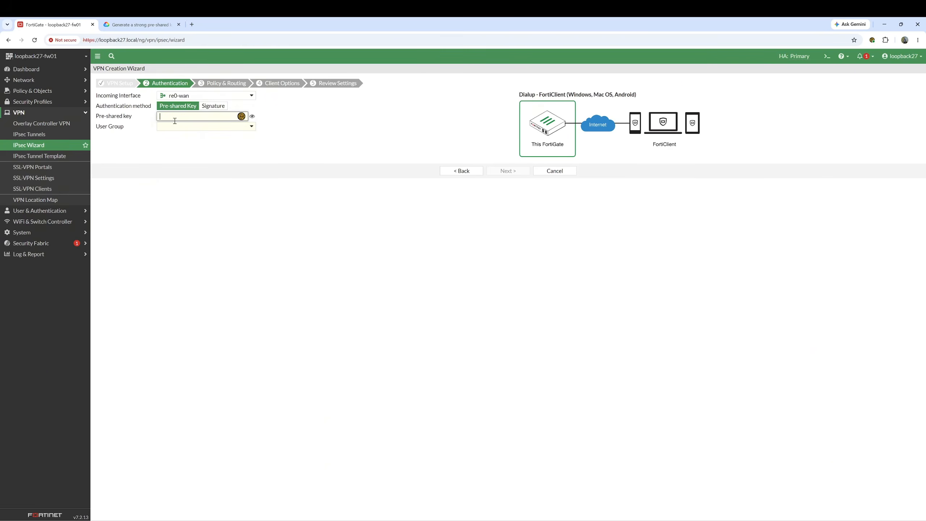
- Regenerate a random pre-shared key on the Google Cloud page and copy it
left_click(122, 25)
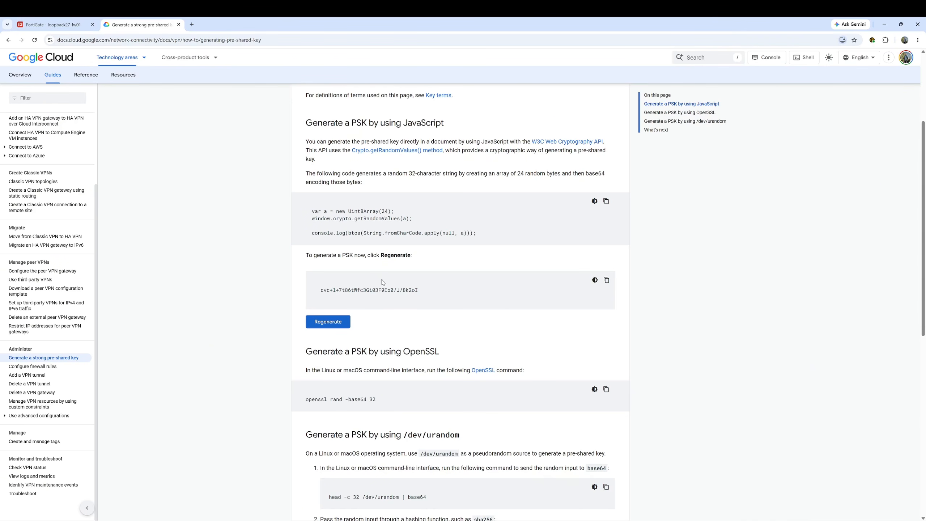
left_click(333, 323)
left_click_drag(419, 291, 321, 290)
right_click(321, 290)
left_click(339, 298)
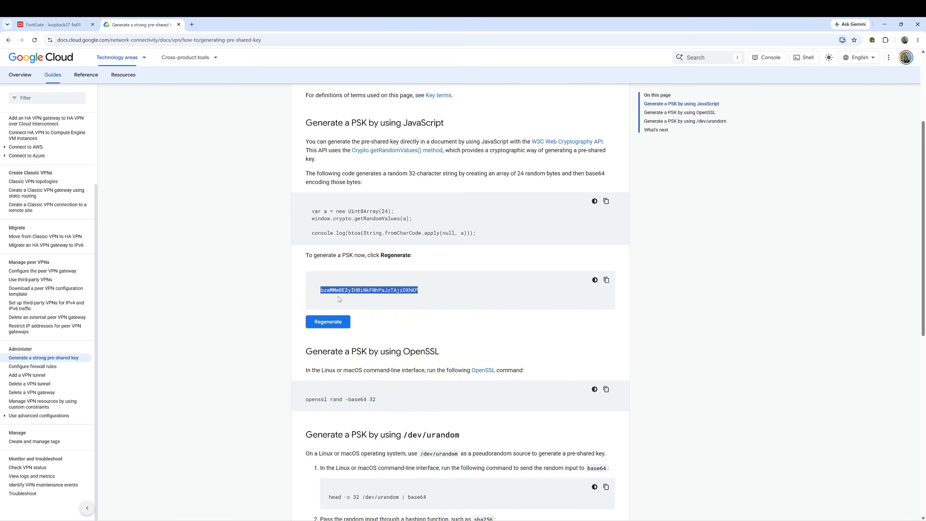
left_click(65, 26)
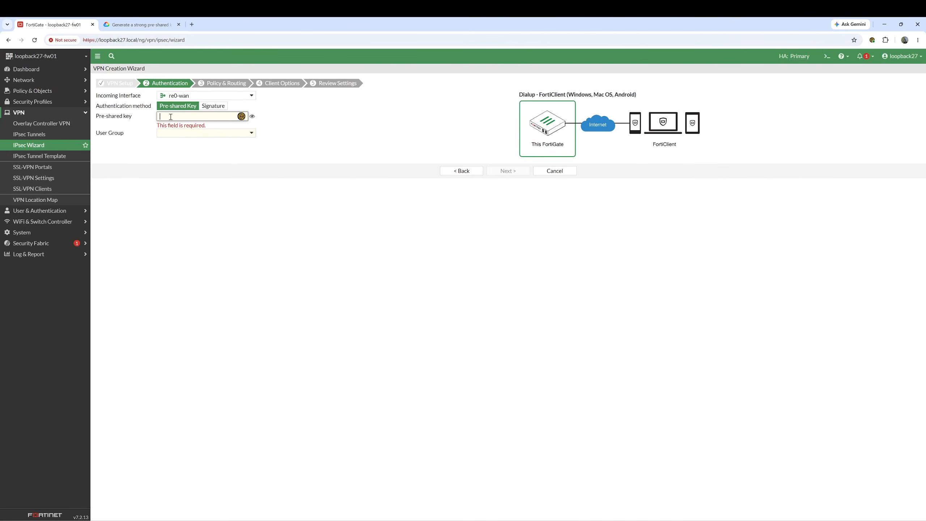
- Paste the copied key as the pre-shared key and assign user group test-IPsec-dialup-grp
key("ctrl+v")
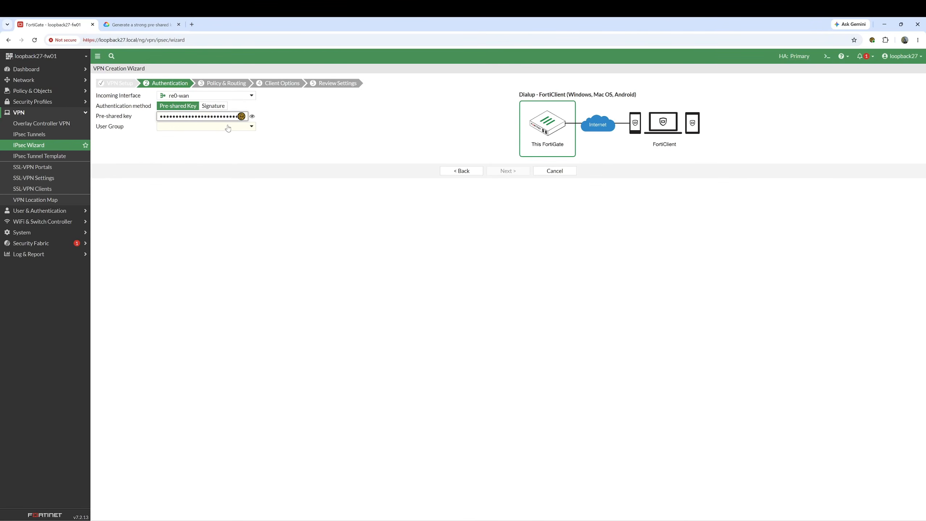
left_click(252, 116)
left_click(217, 117)
left_click(192, 128)
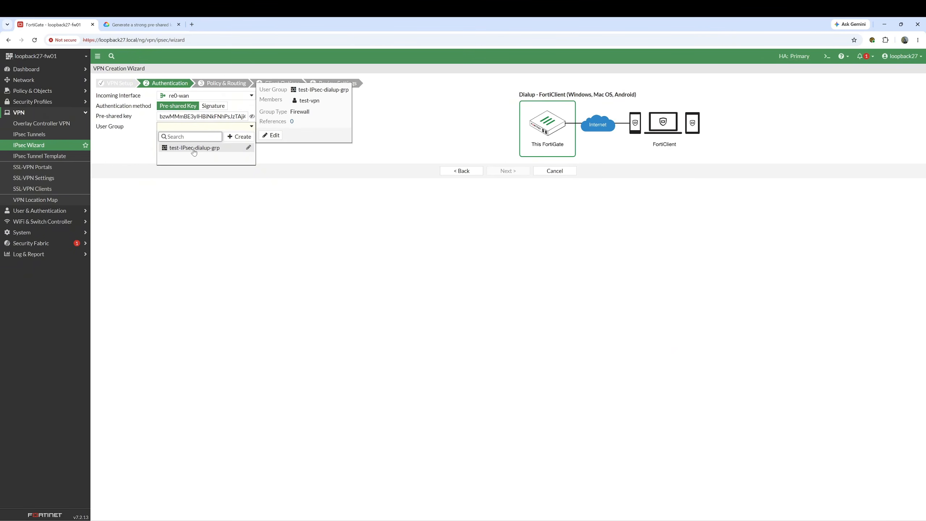
left_click(194, 149)
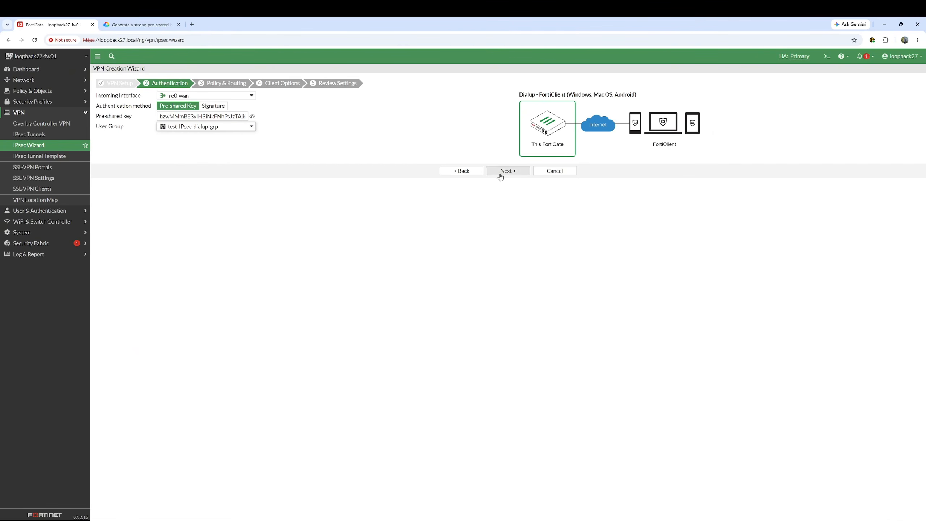
left_click(500, 175)
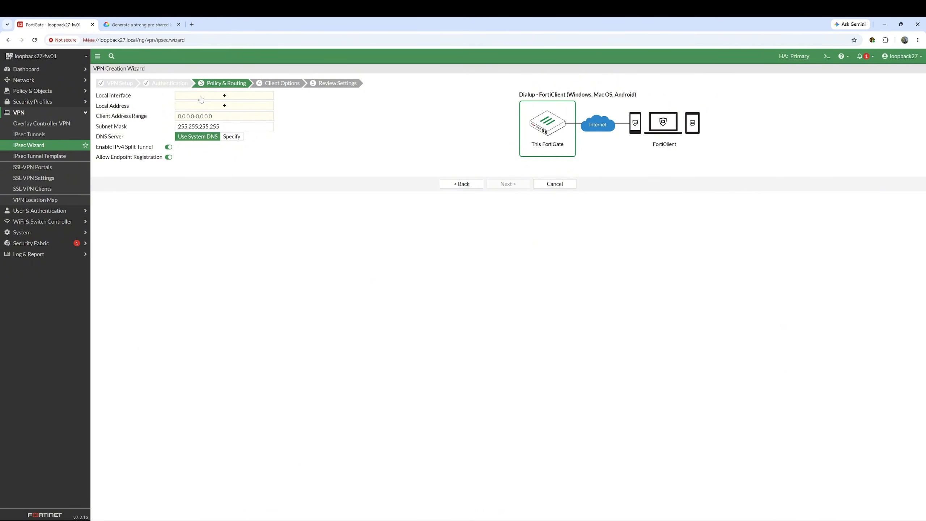
- Set zone0-lan as the local interface and open the Local Address selector
left_click(200, 95)
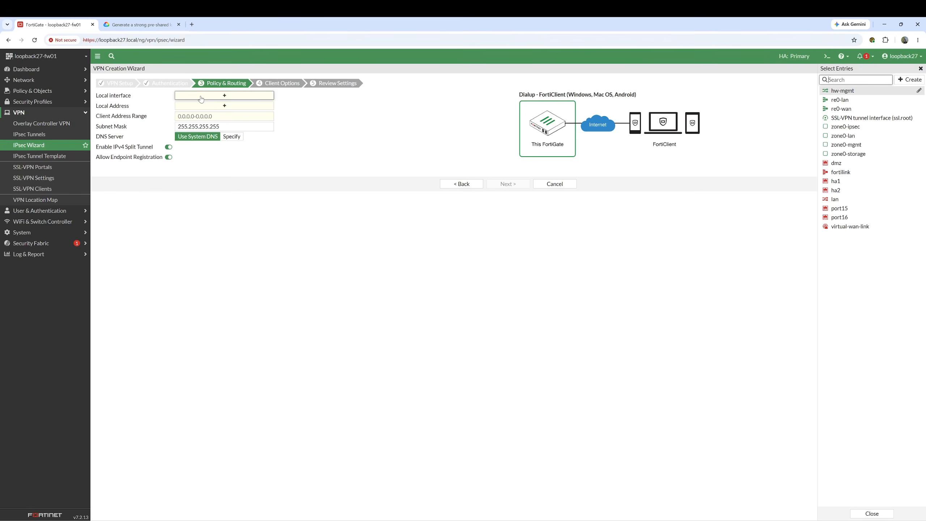
type("zone")
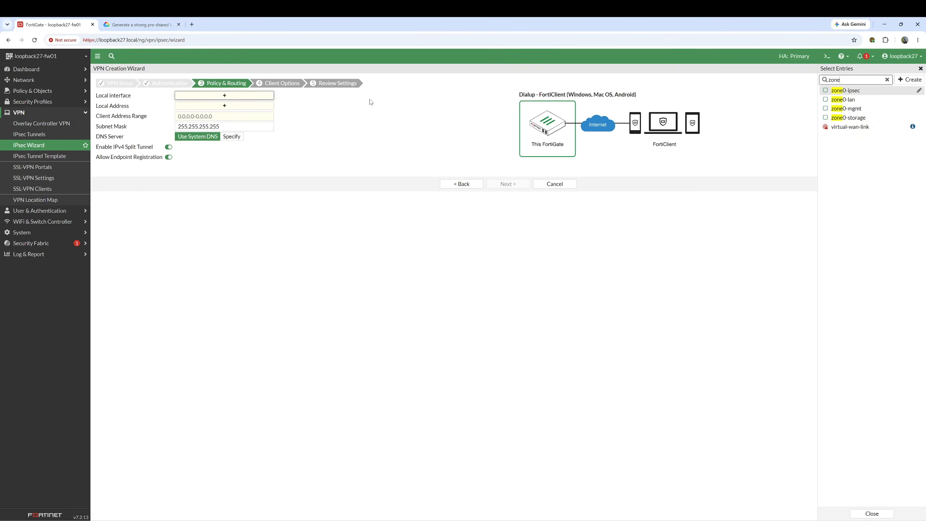
left_click(845, 104)
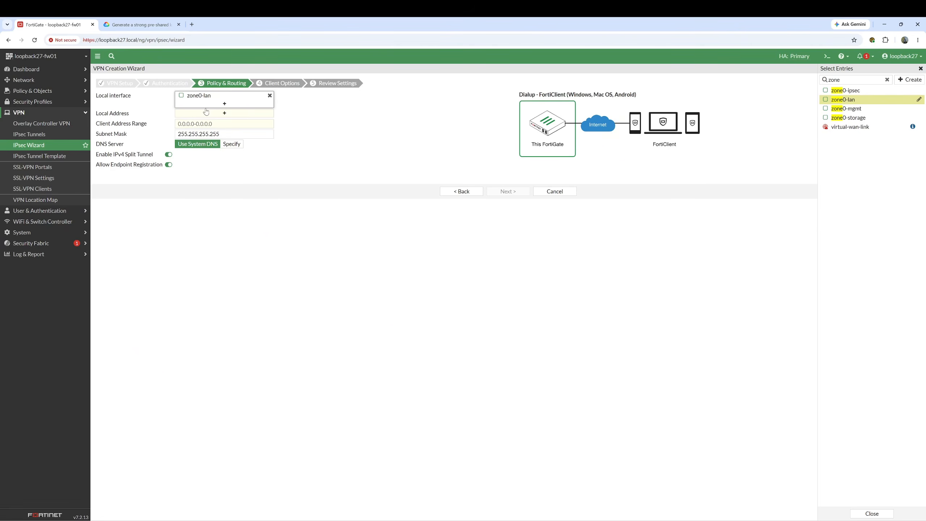
left_click(190, 116)
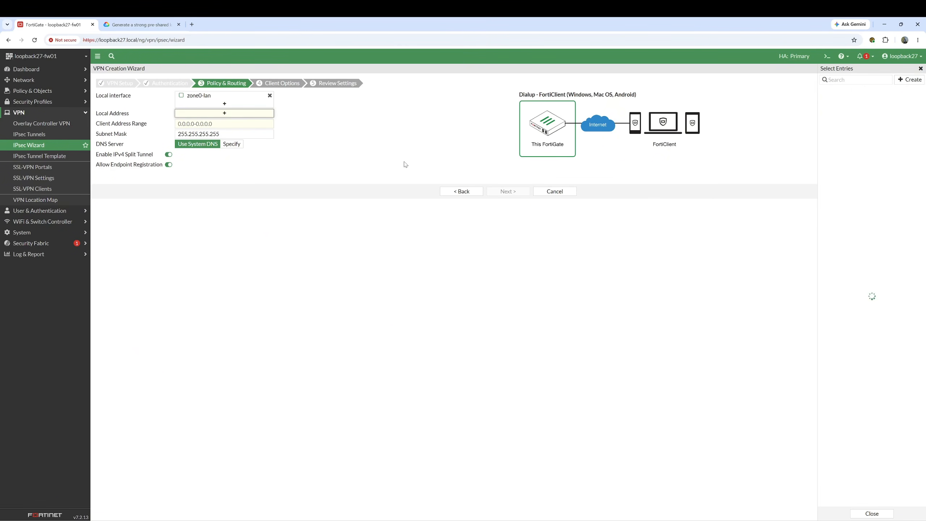
- Create address 10.123.200.5/32 with subnet 10.123.200.5/32 as the local address
left_click(838, 103)
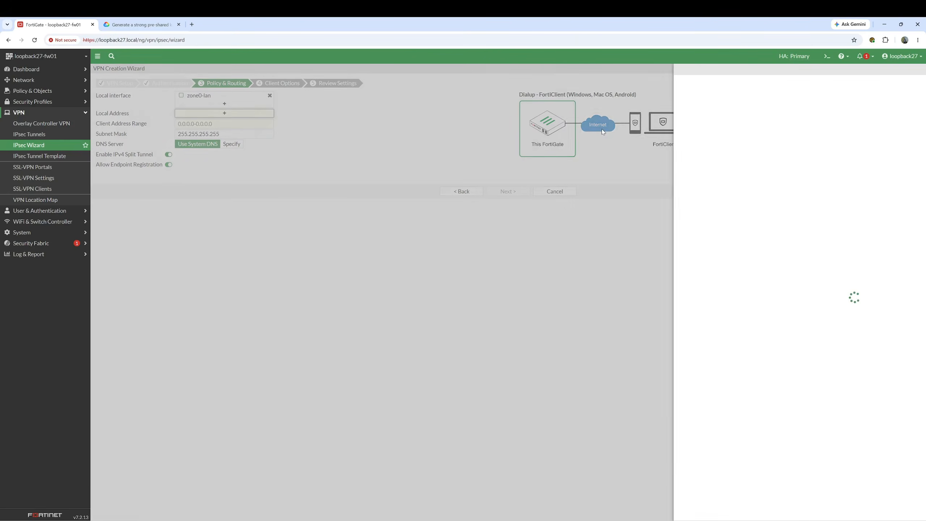
left_click(659, 96)
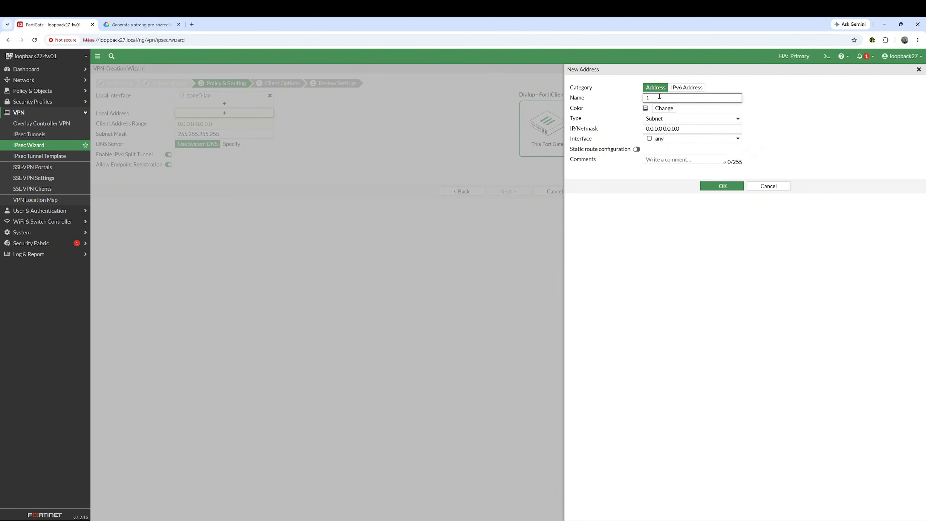
type("10.123.200.5/32")
triple_click(659, 96)
triple_click(656, 129)
key("ctrl+v")
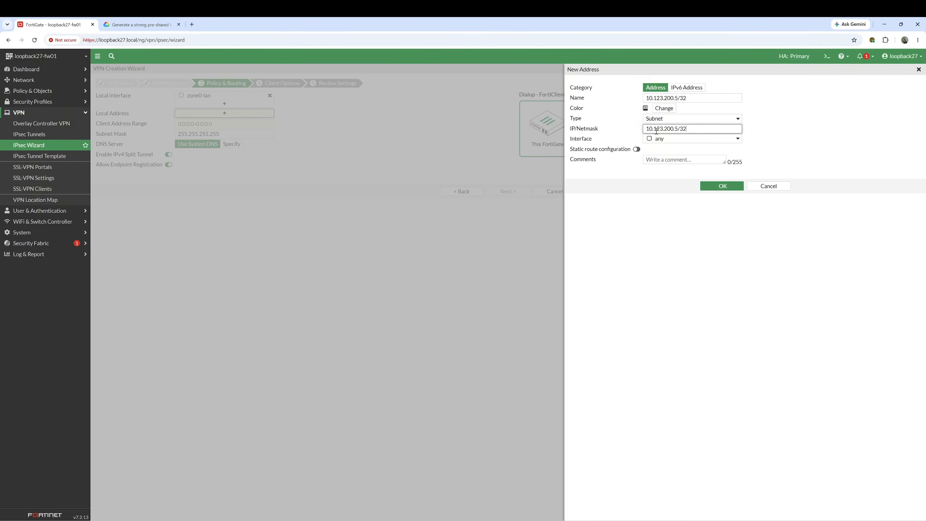
left_click(723, 186)
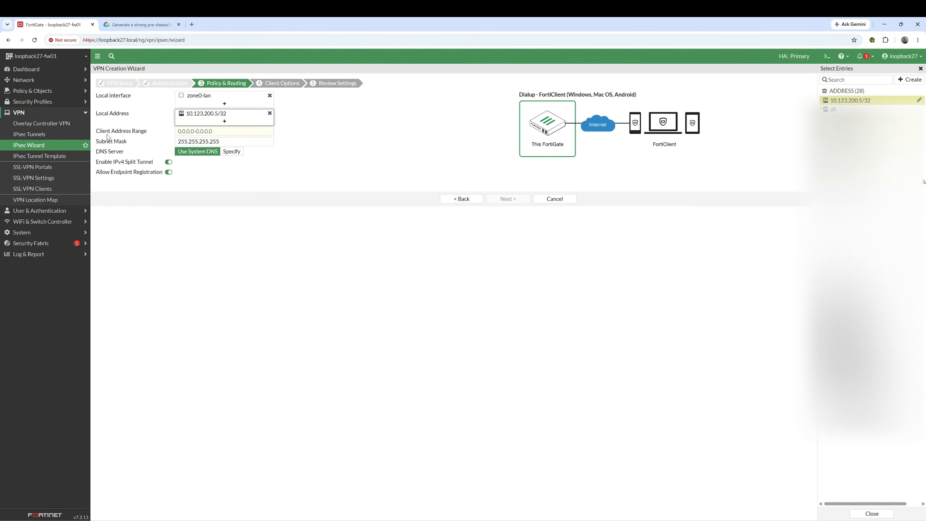
- Enter 10.212.136.100-10.212.136.110 as the client address range
left_click(191, 131)
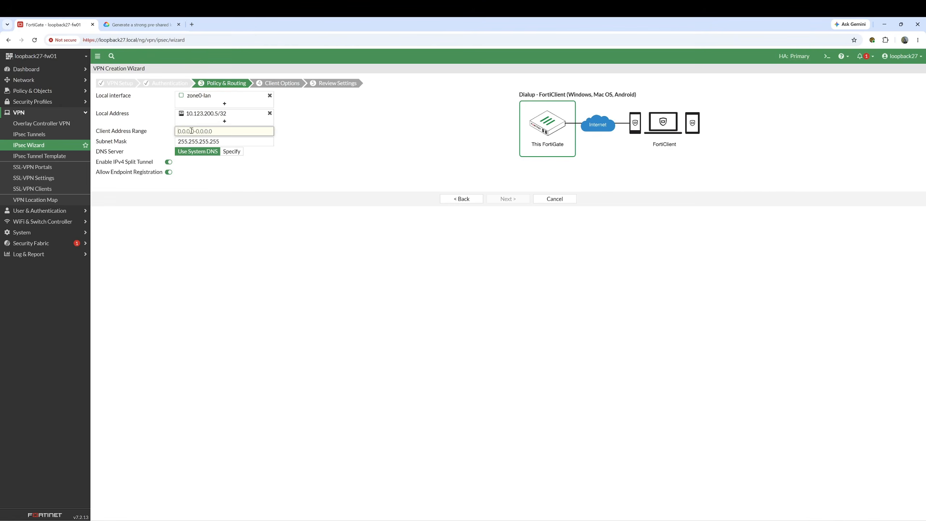
type("10.212.136.1")
key("ctrl+a")
left_click(218, 130)
type("00-")
key("ctrl+v")
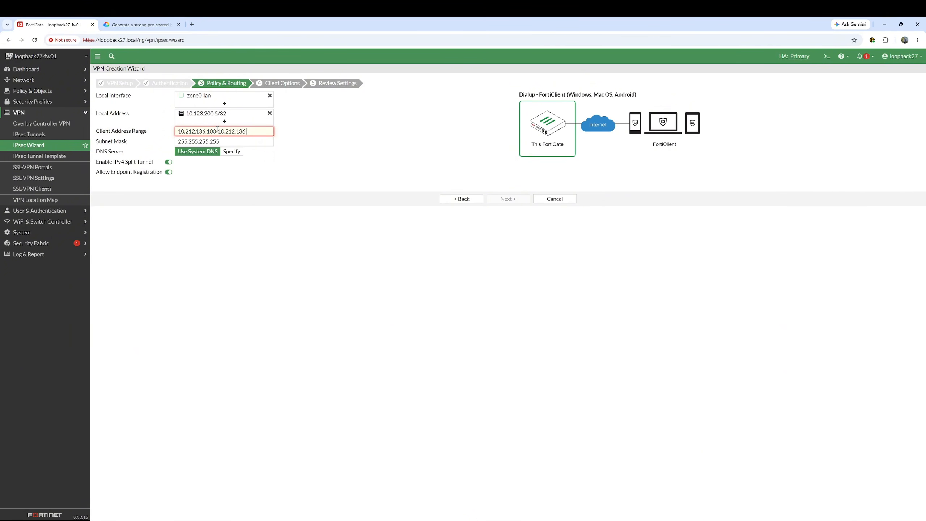
type("110")
triple_click(218, 131)
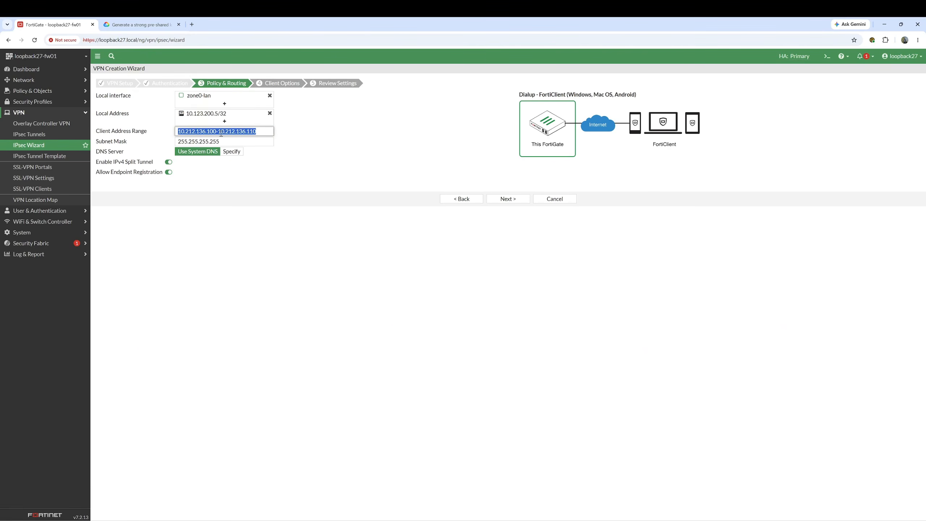
left_click(243, 225)
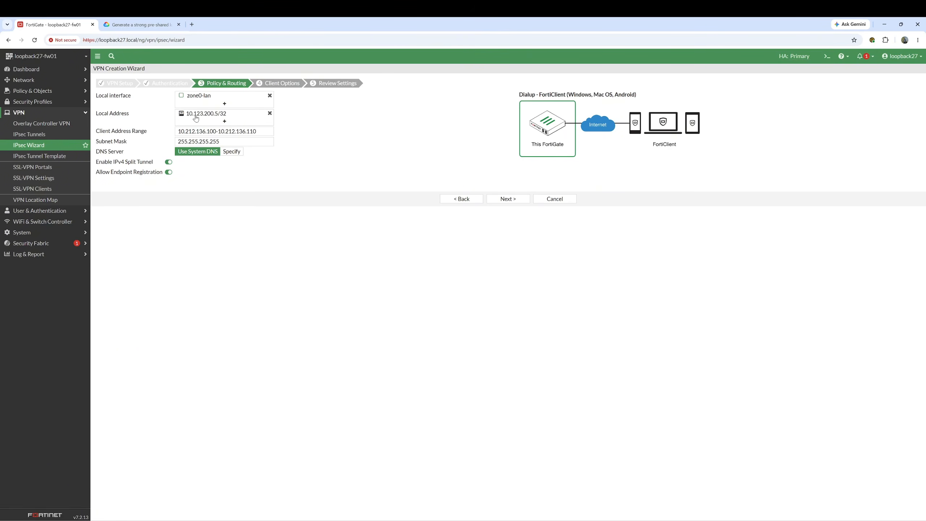
- Accept the client options, create the IPsec-Dialup VPN from the review, and show the tunnel list
mouse_move(203, 118)
left_click(509, 202)
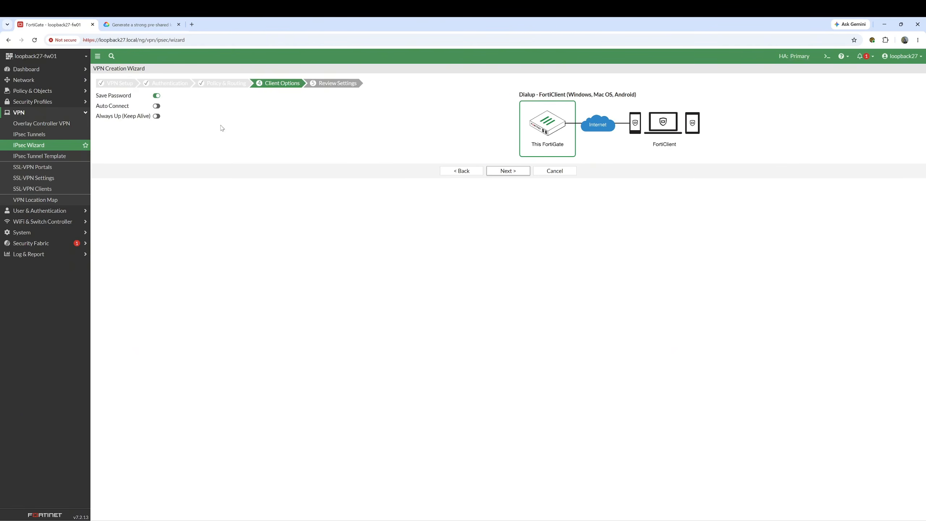
left_click(497, 171)
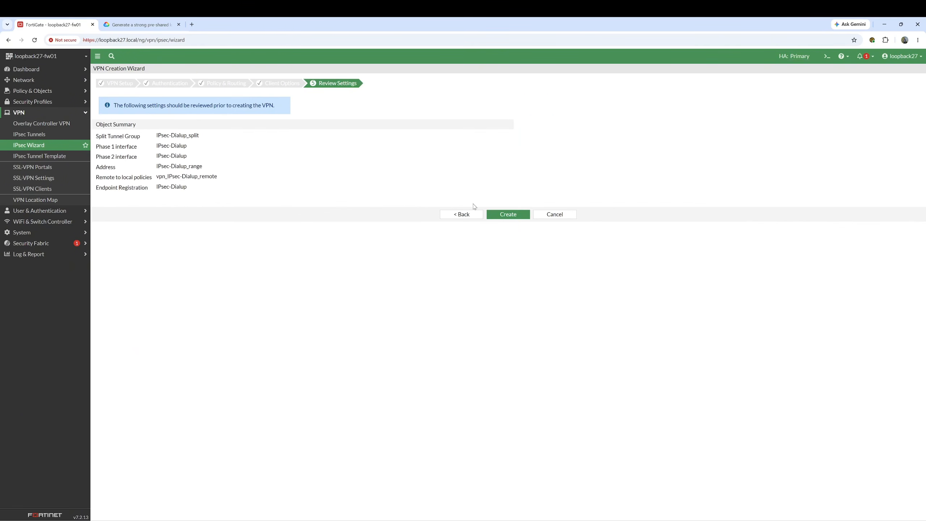
left_click(513, 218)
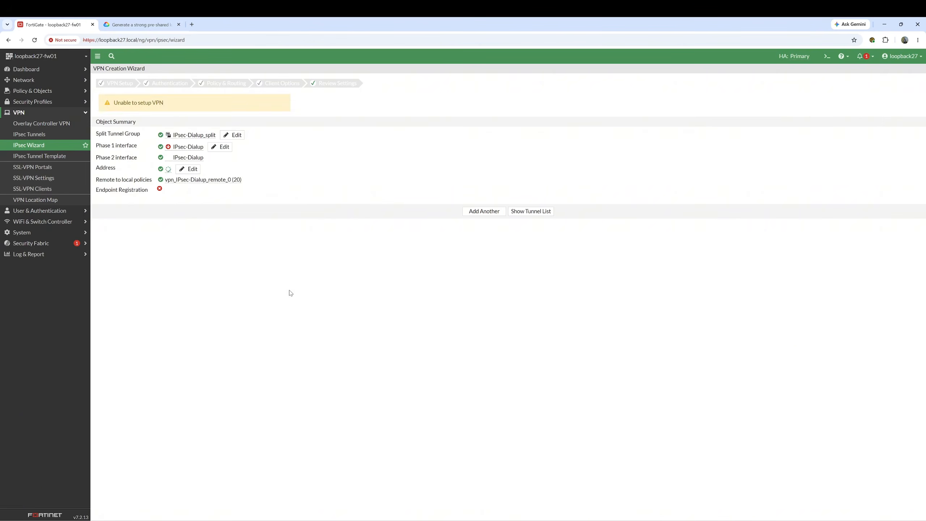
left_click(535, 216)
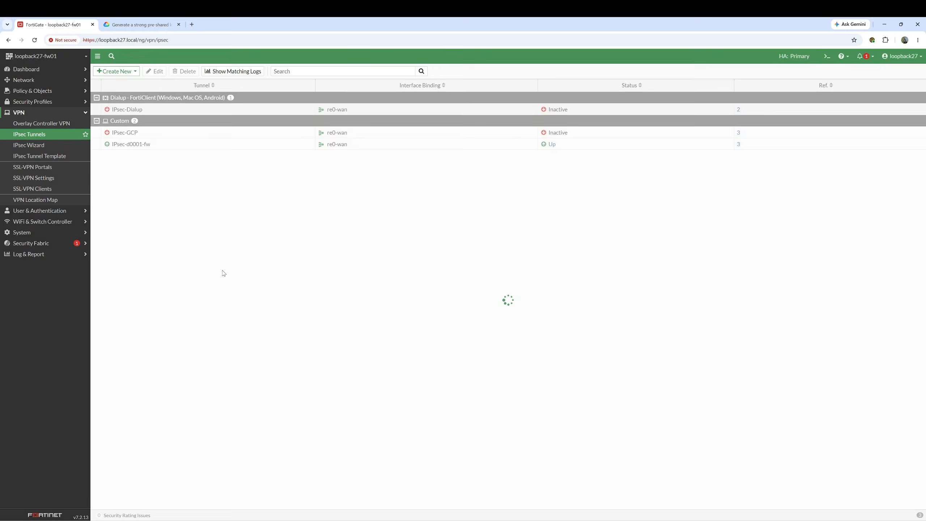
- Open the IPsec-Dialup tunnel and convert it to a custom tunnel
left_click(154, 111)
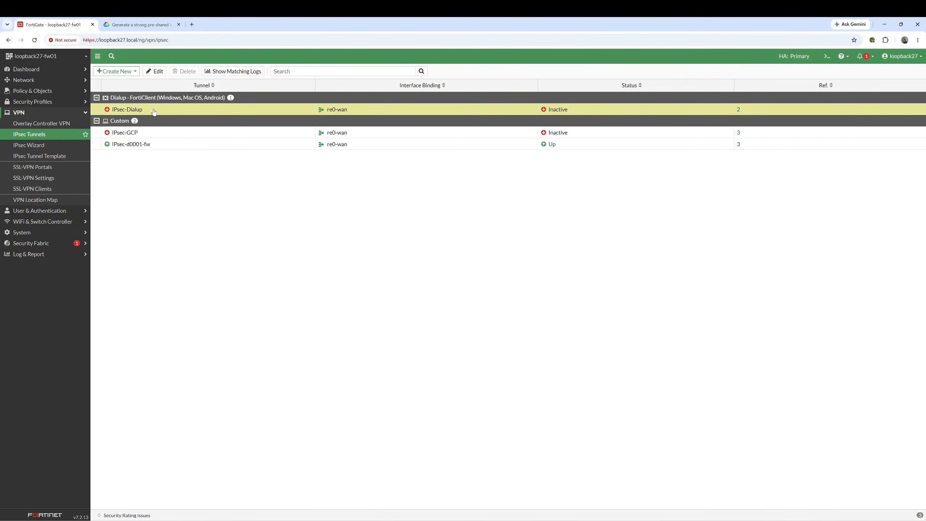
left_click(154, 72)
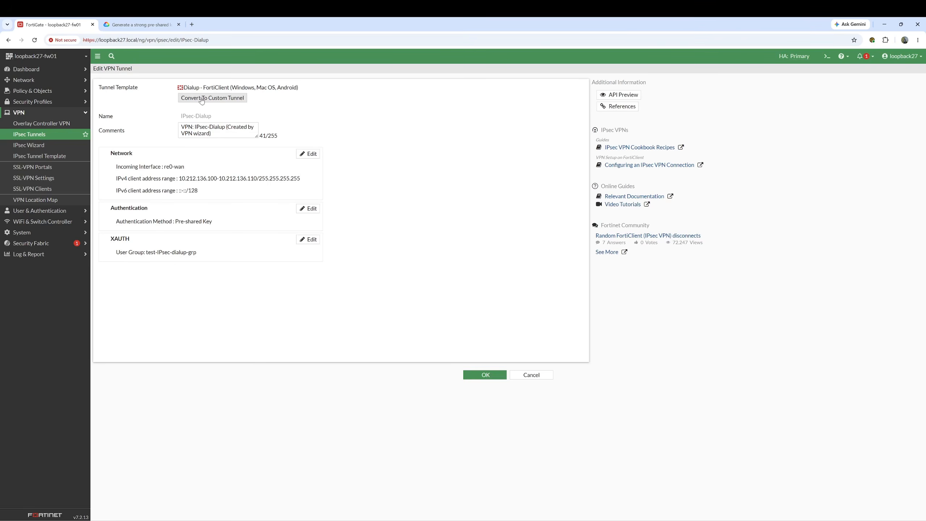
left_click(216, 98)
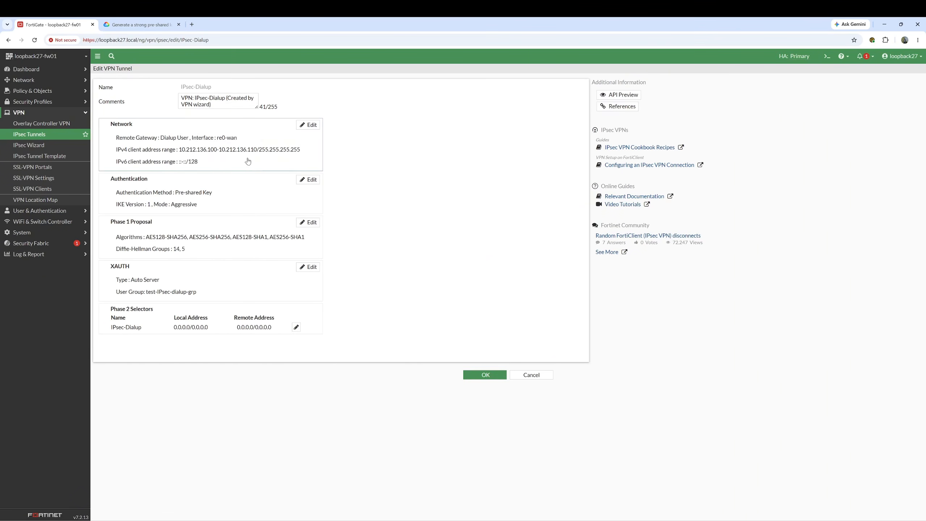
- Review the Network settings, including client address range and split member 10.123.200.5/32, then save
left_click(309, 125)
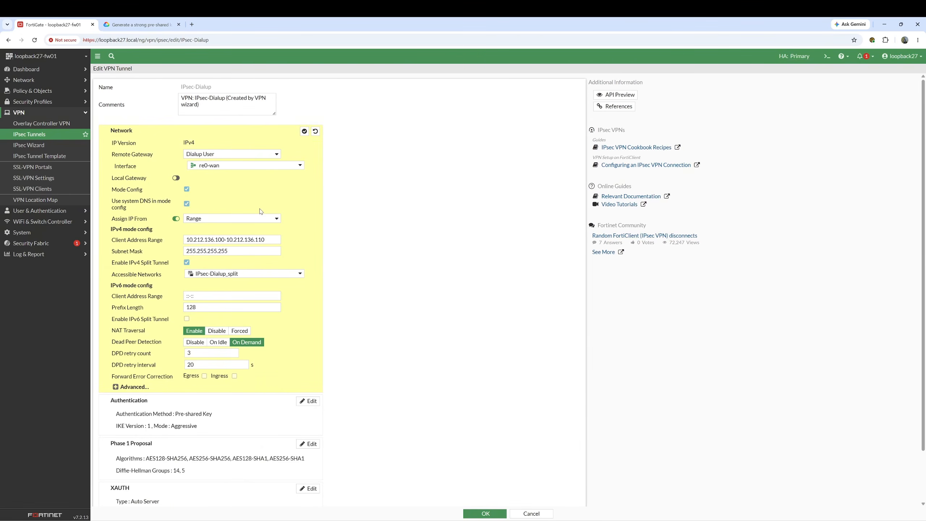
triple_click(202, 240)
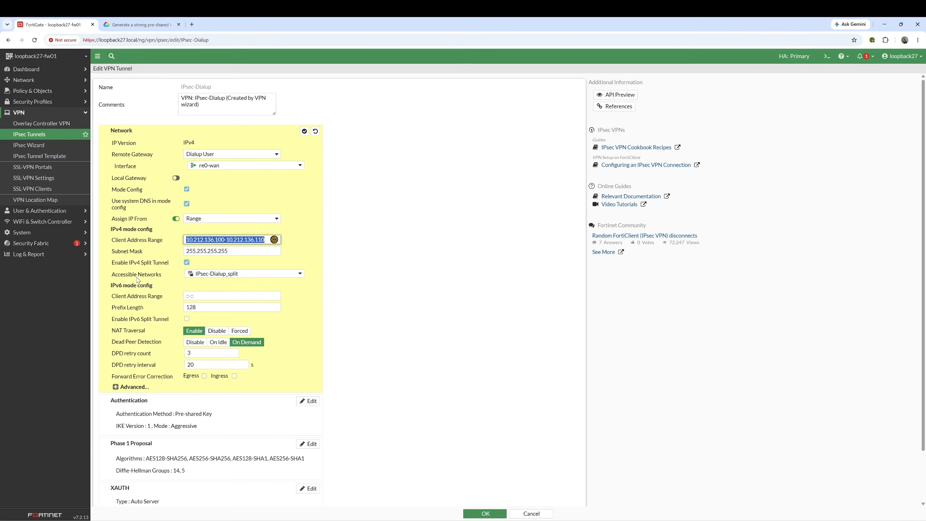
mouse_move(211, 277)
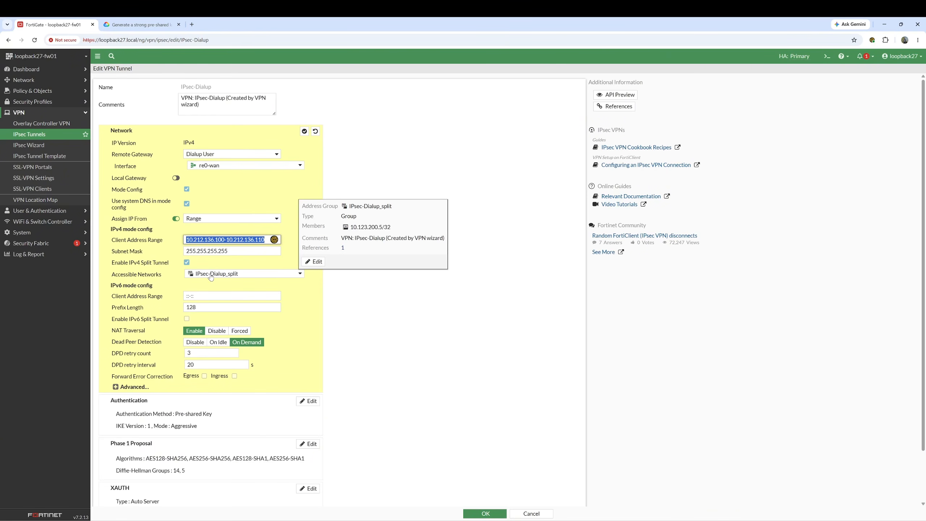
double_click(378, 227)
triple_click(378, 226)
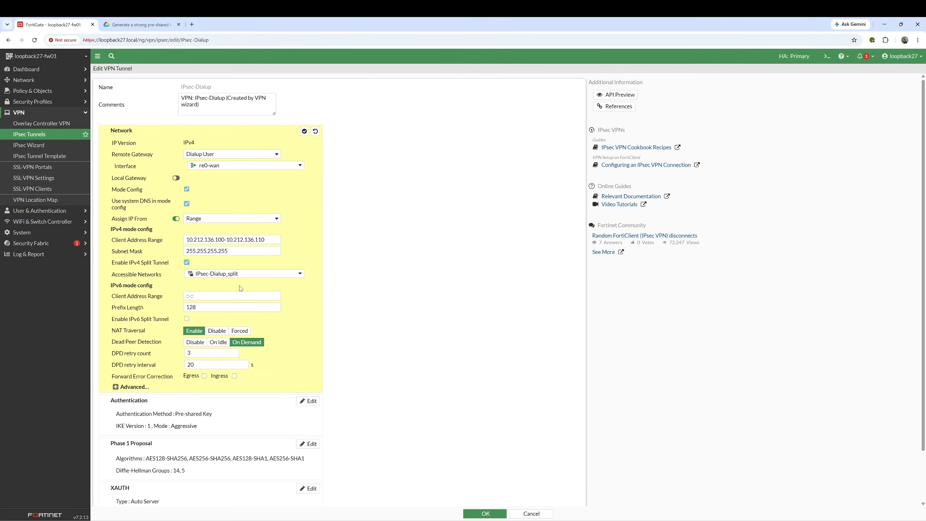
scroll(302, 313, "down", 2)
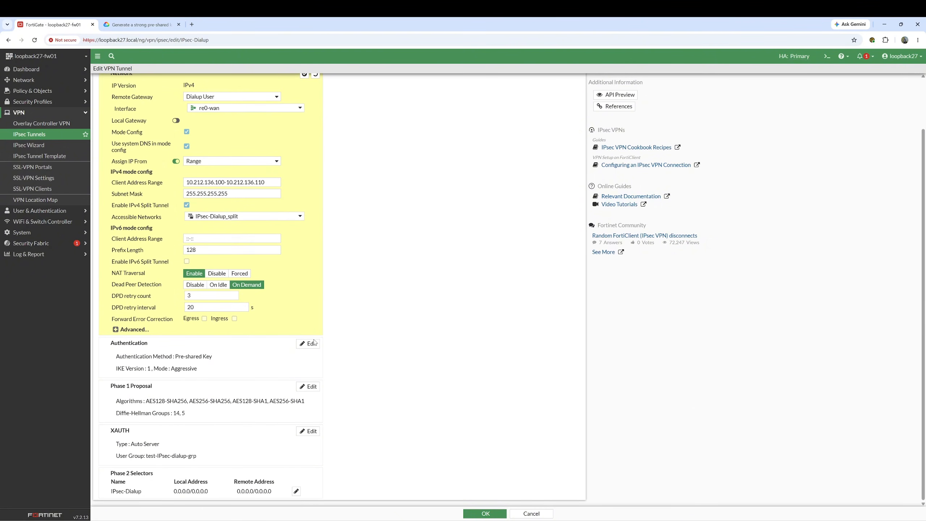
left_click(474, 514)
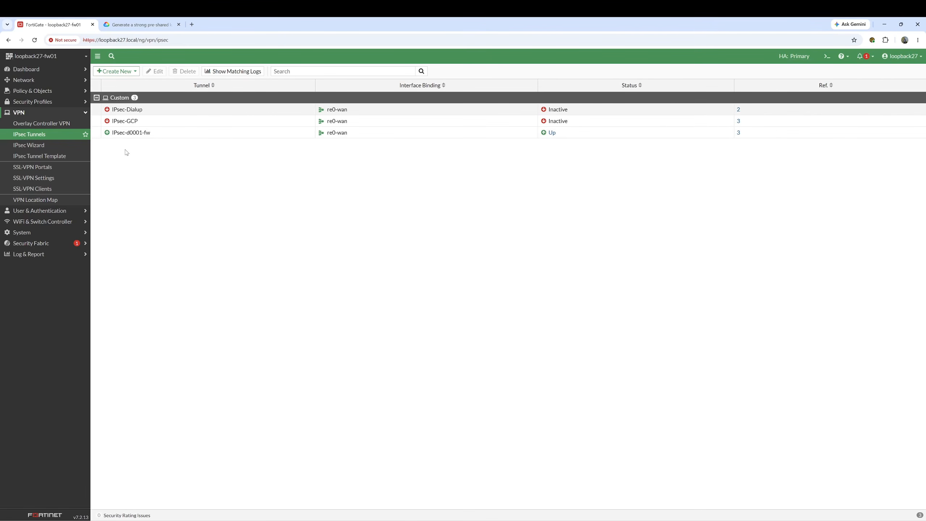
- Filter Firewall Policy by 'ipsec-dial' and select the vpn_IPsec-Dialup_remote_0 policy
left_click(44, 92)
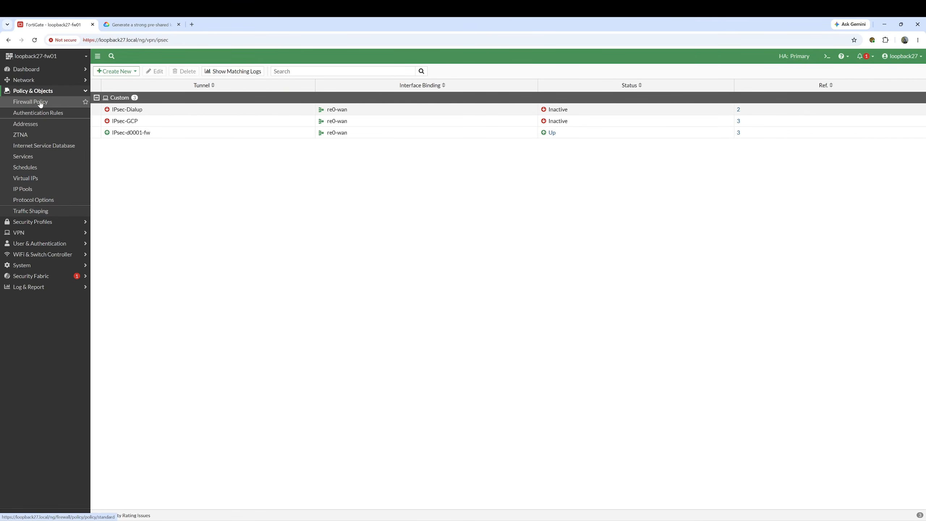
left_click(41, 103)
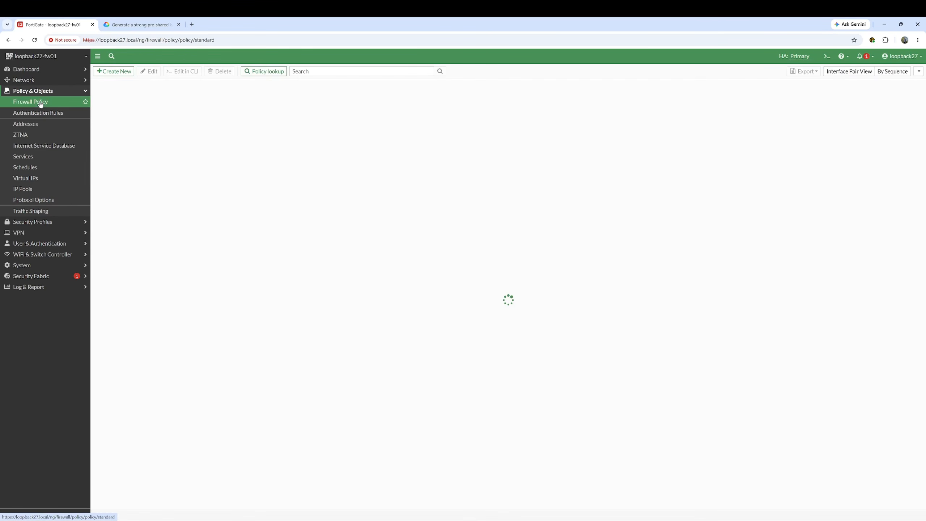
type("ipsec")
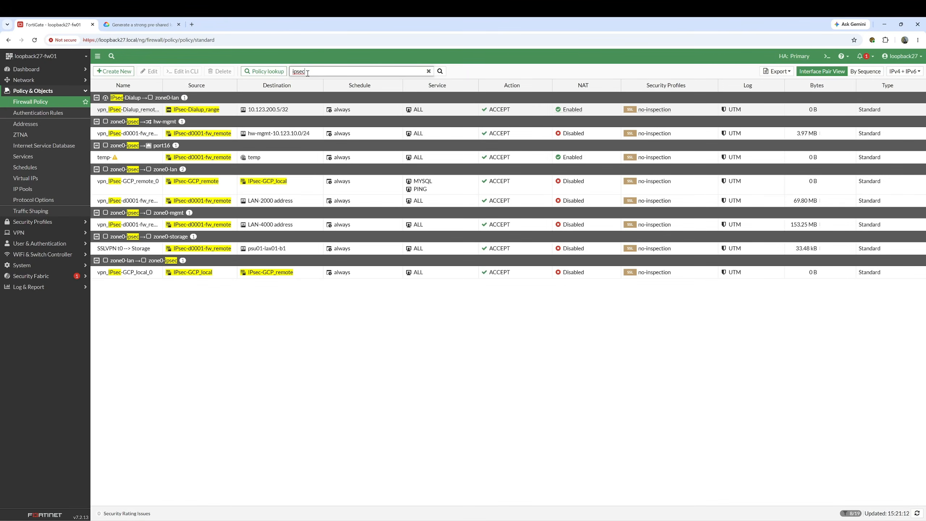
type("-dial")
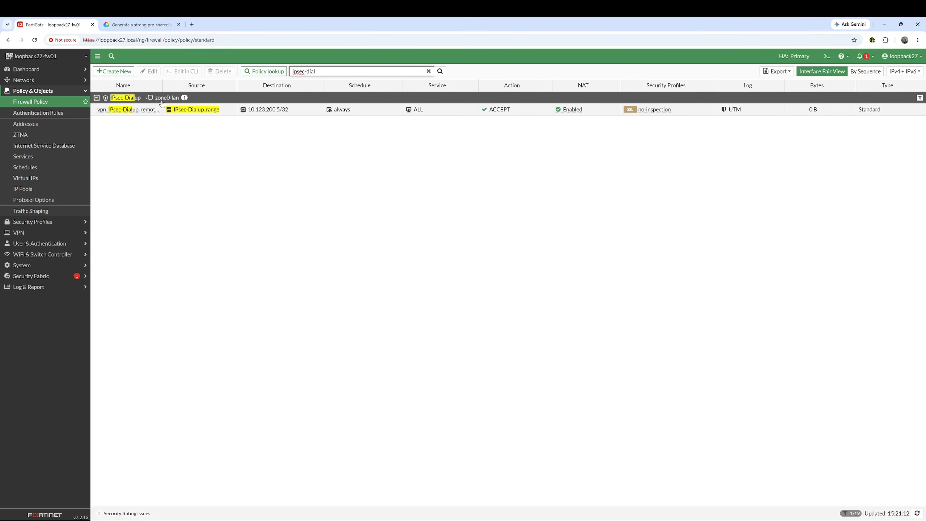
mouse_move(201, 114)
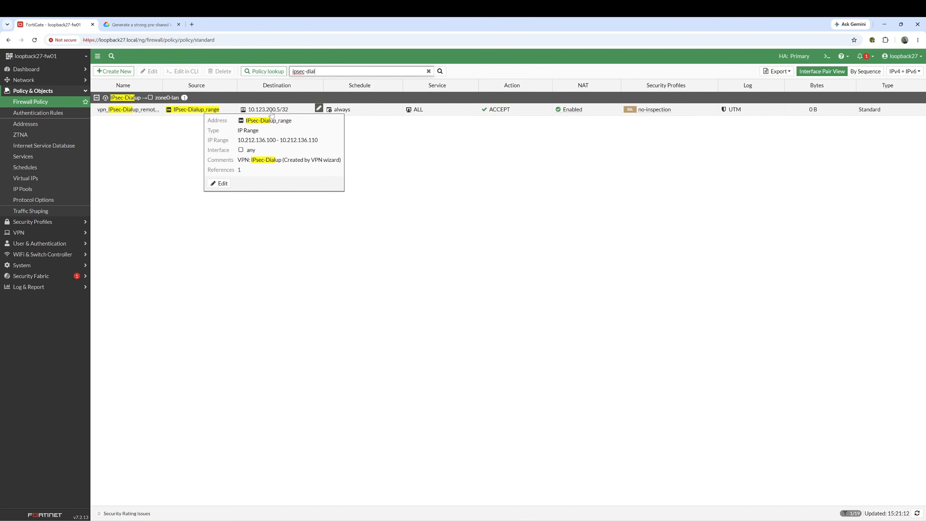
mouse_move(271, 114)
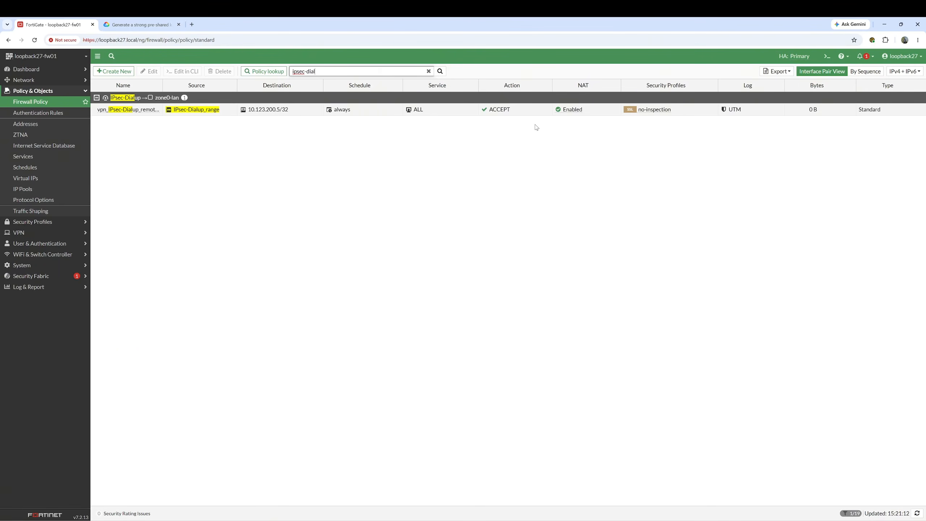
left_click(376, 113)
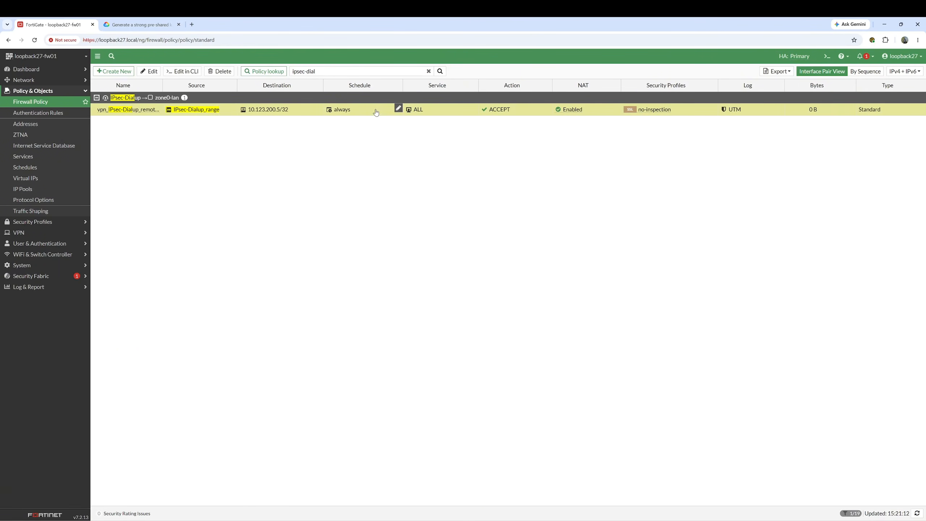
- Disable NAT on vpn_IPsec-Dialup_remote_0, save it, then go to User Definition
double_click(376, 112)
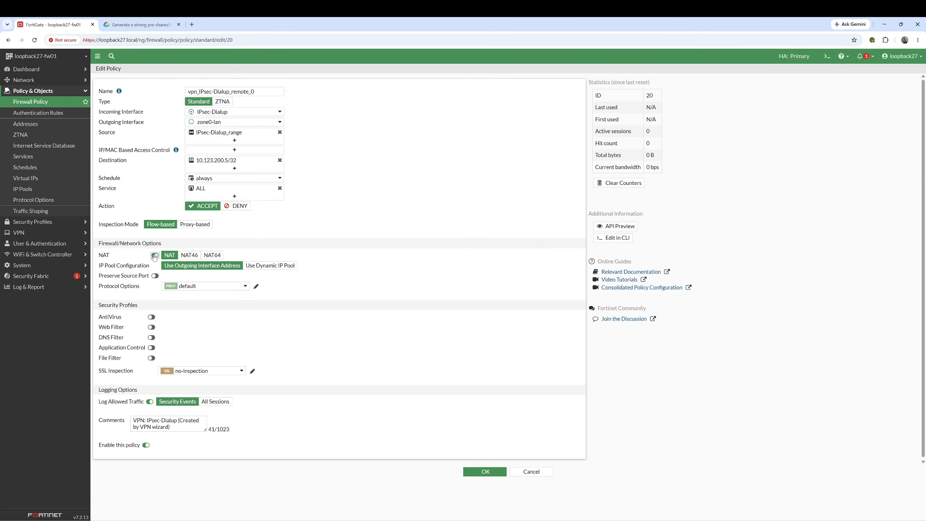
left_click(154, 256)
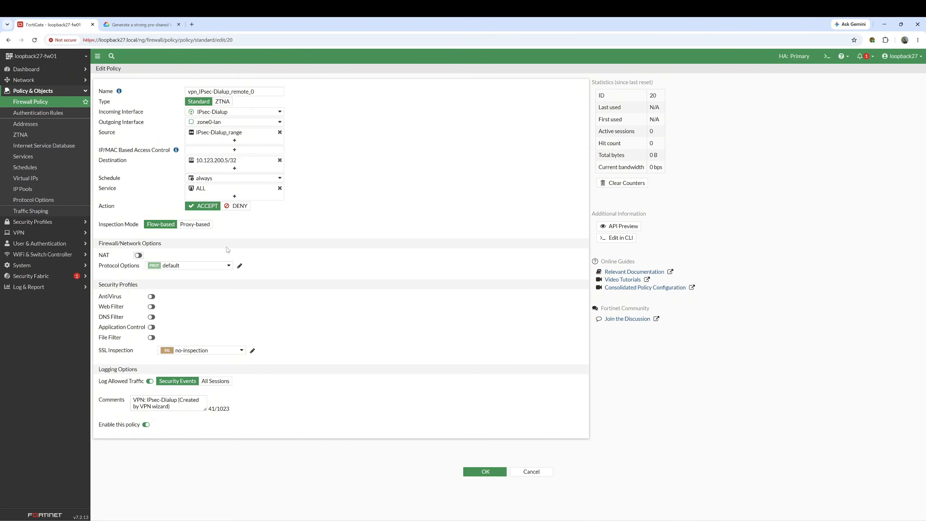
triple_click(157, 406)
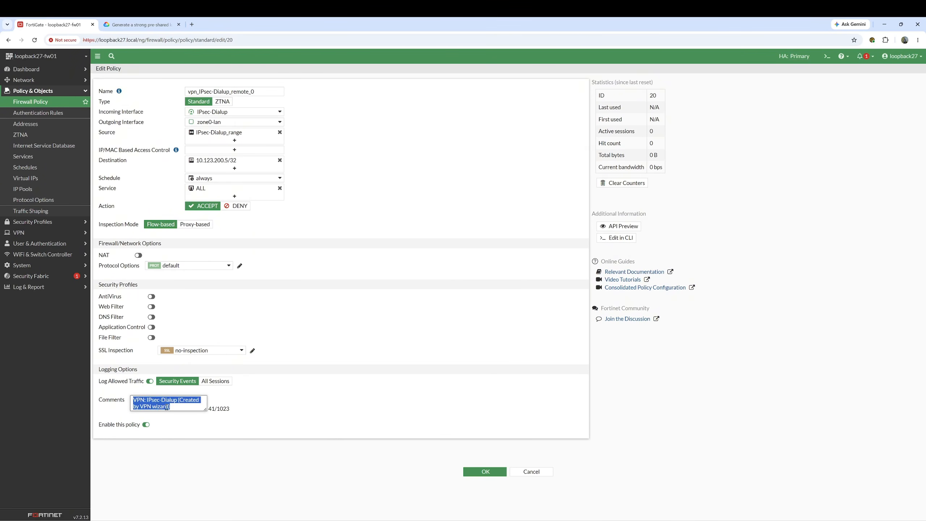
left_click(485, 472)
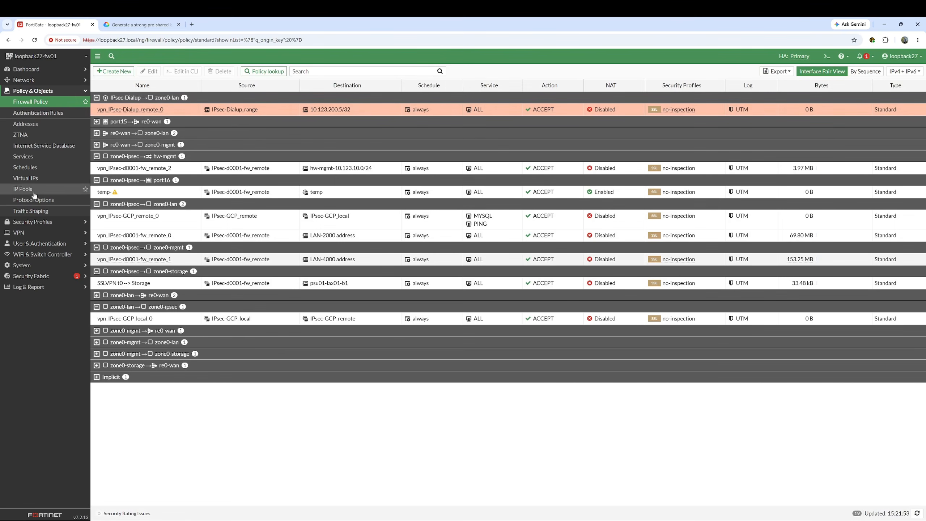
left_click(40, 244)
left_click(33, 134)
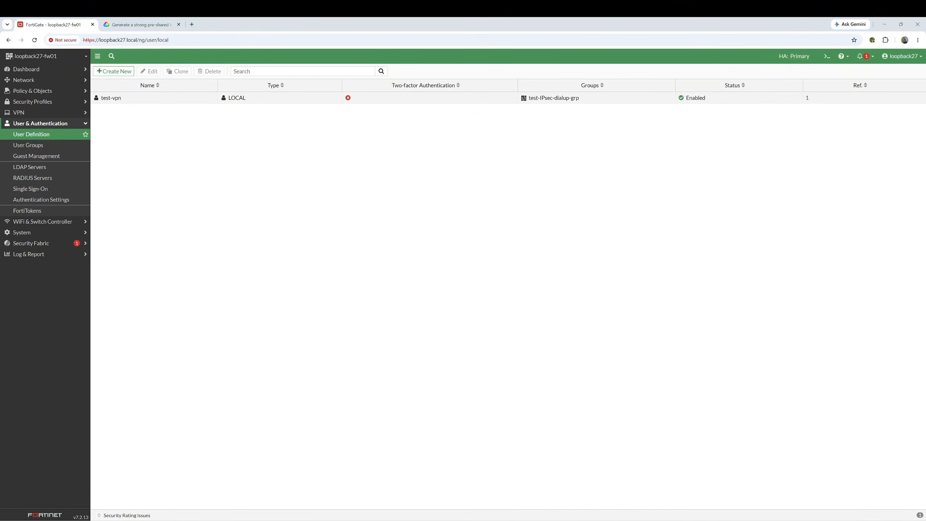
- In FortiClient, add a new IPsec VPN connection named loopbck27
left_click_drag(0, 132, 326, 149)
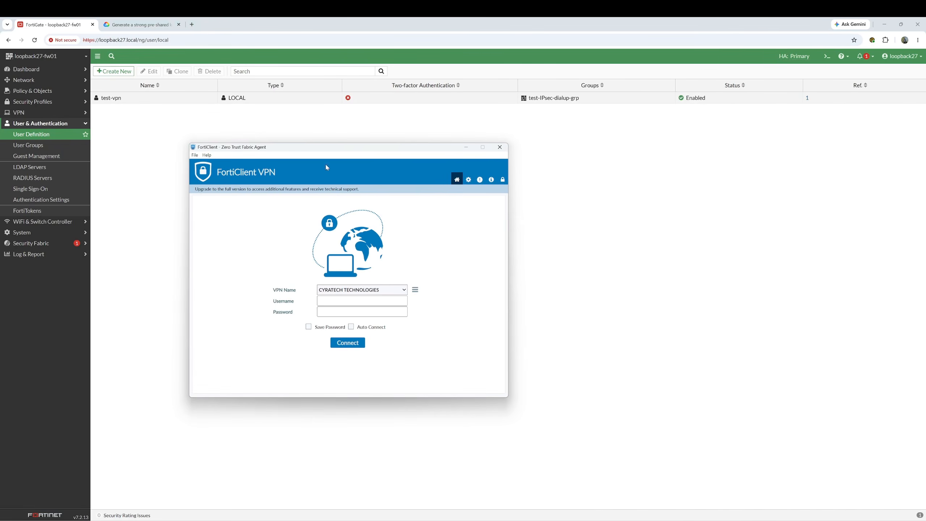
left_click(417, 292)
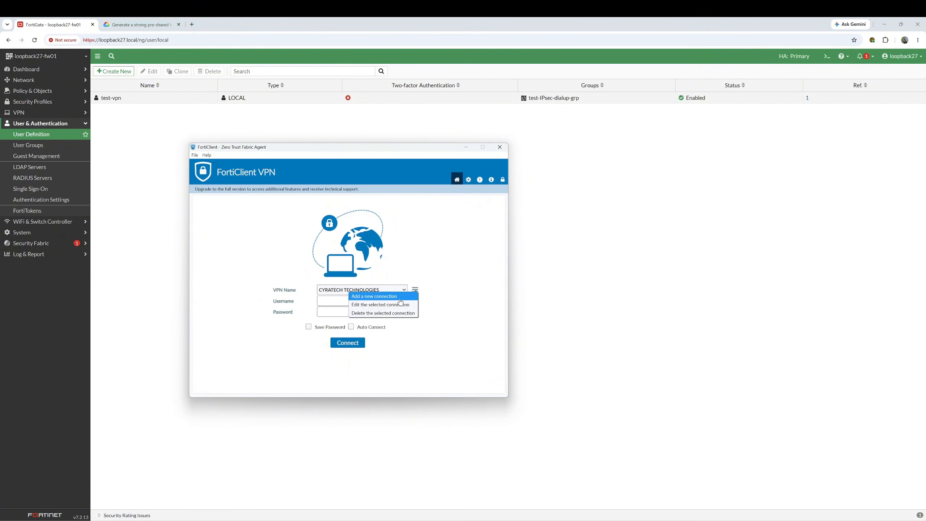
left_click(388, 296)
left_click(368, 221)
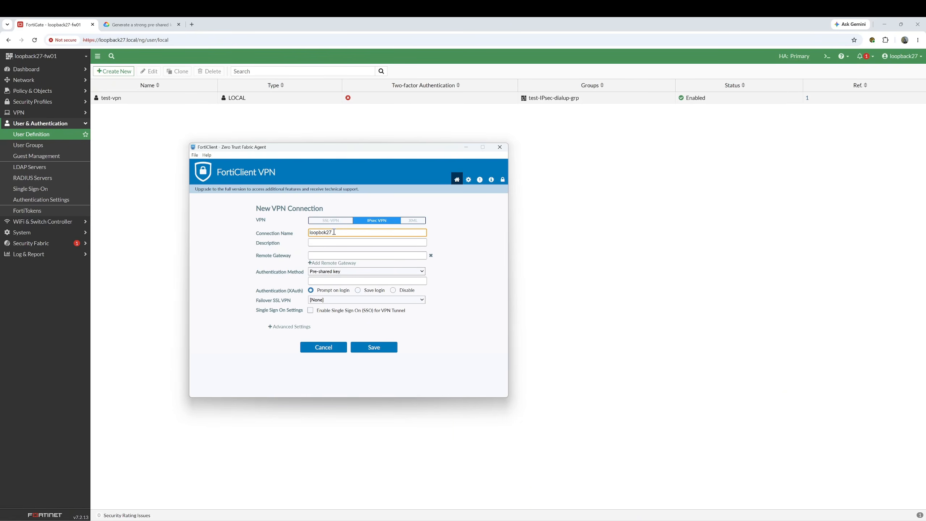
left_click(333, 255)
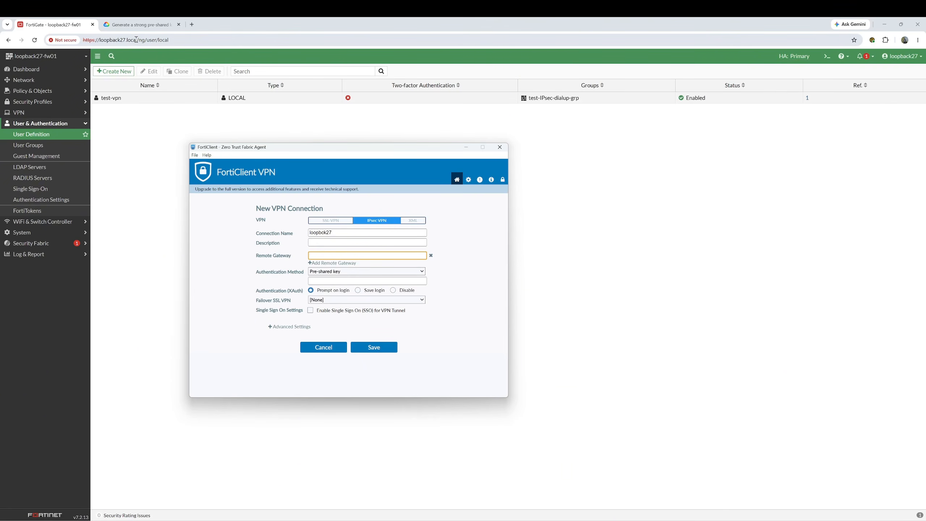
- Copy the firewall hostname loopback27.local from the browser address bar
left_click_drag(137, 39, 102, 40)
right_click(101, 40)
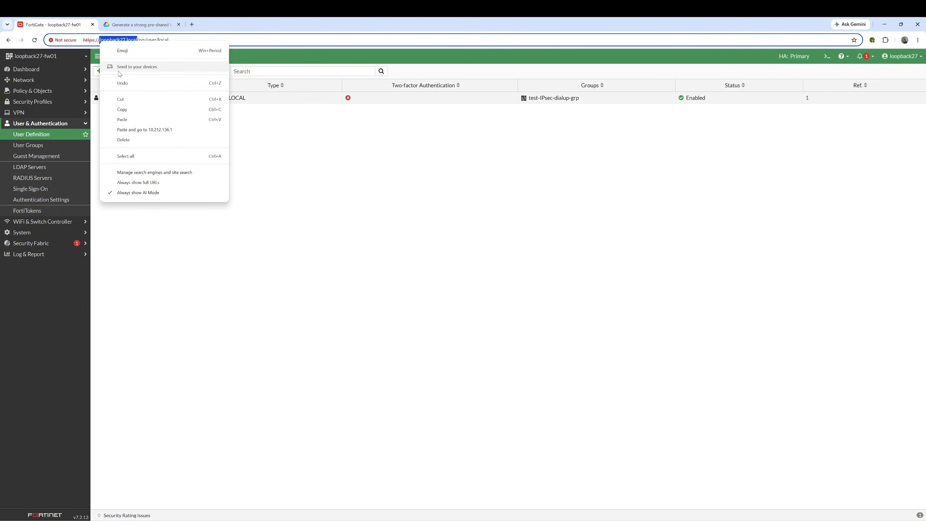
left_click(124, 108)
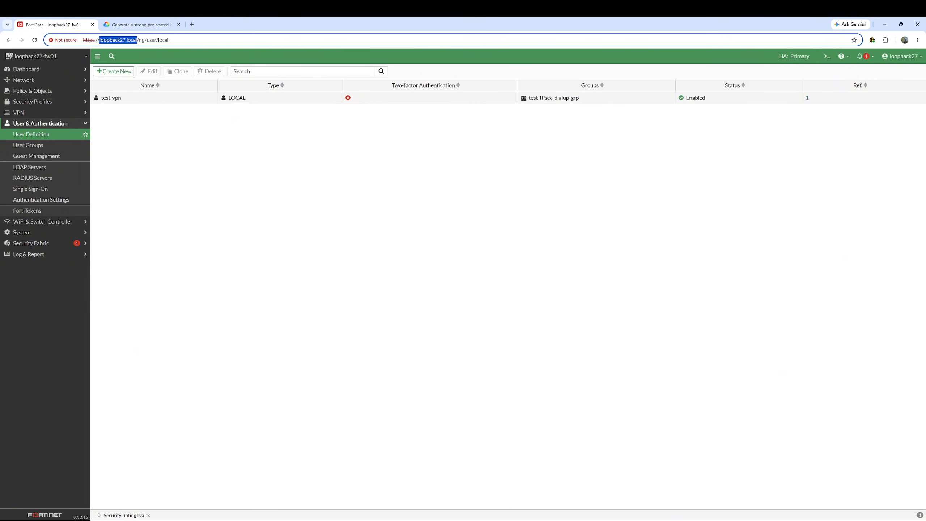
key("alt+Tab")
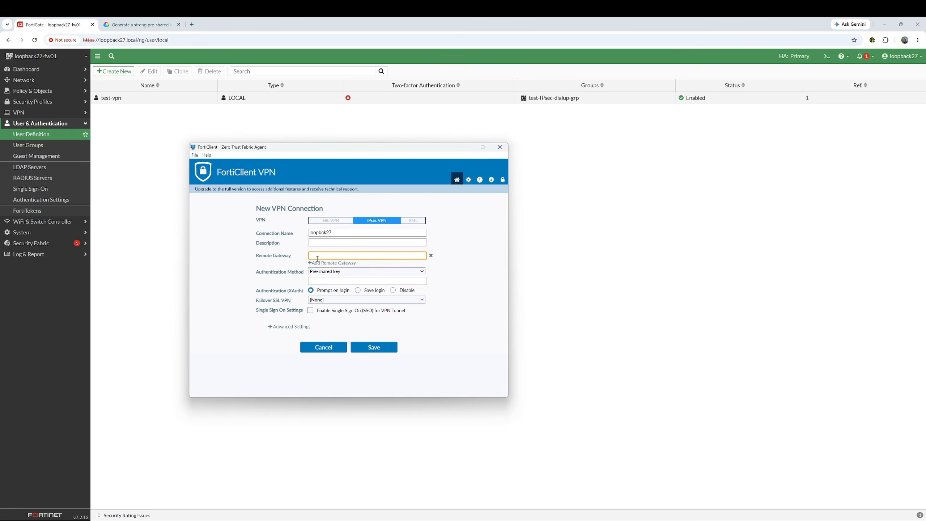
- Set remote gateway loopback27.local and paste a generated pre-shared key
key("ctrl+v")
left_click(328, 281)
left_click(155, 28)
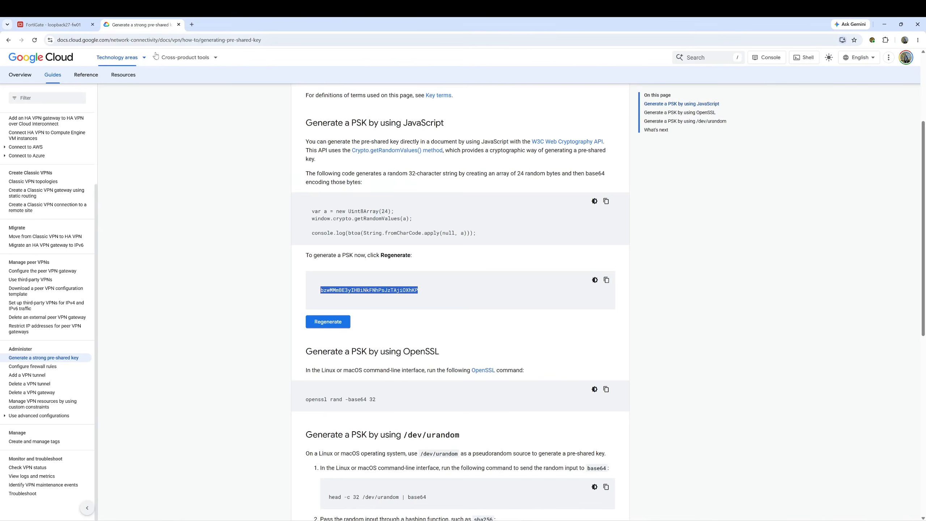
right_click(374, 295)
left_click(390, 300)
key("alt+Tab")
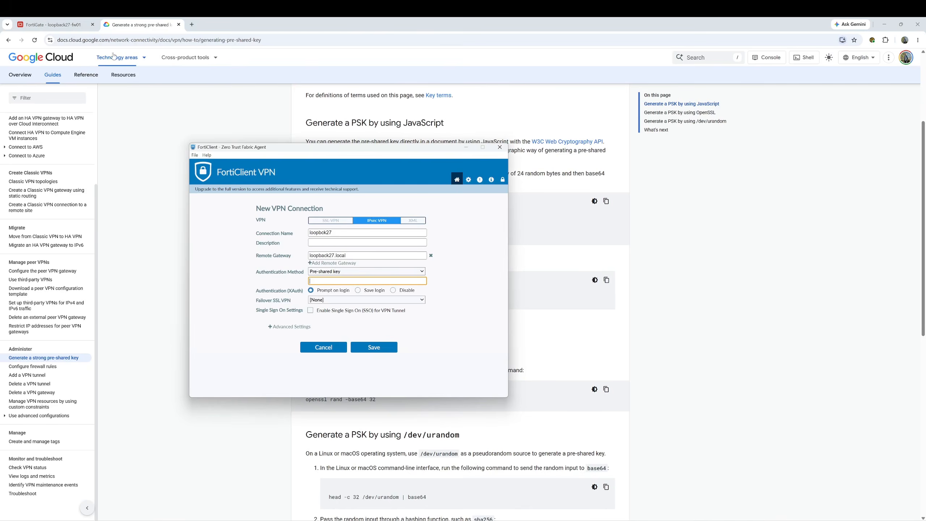
left_click(69, 25)
key("alt+Tab")
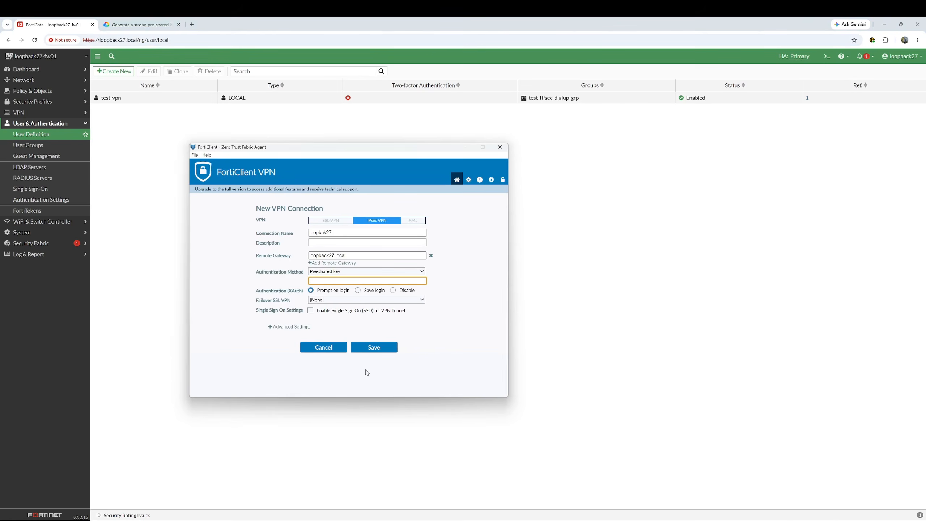
key("ctrl+v")
- Choose Save login with username test-vpn and save the connection
left_click(358, 291)
left_click(332, 309)
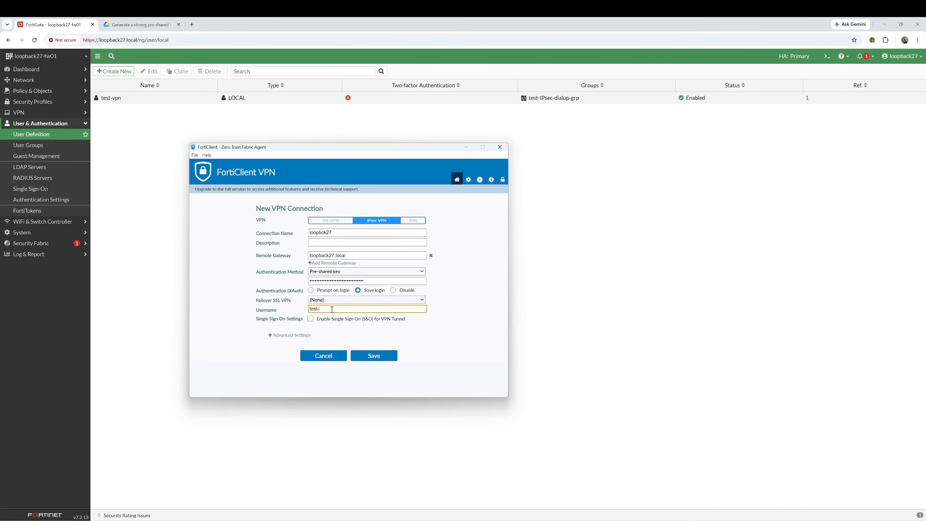
type("test-vpn")
left_click(372, 356)
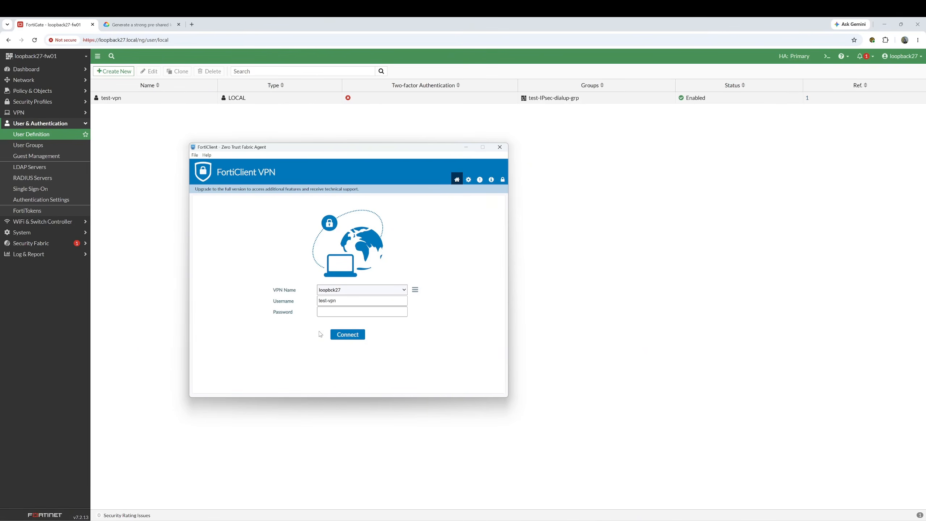
- Enter the VPN password and connect loopbck27, confirming assigned IP 10.212.136.100
left_click(332, 312)
type("••••••••")
left_click(349, 335)
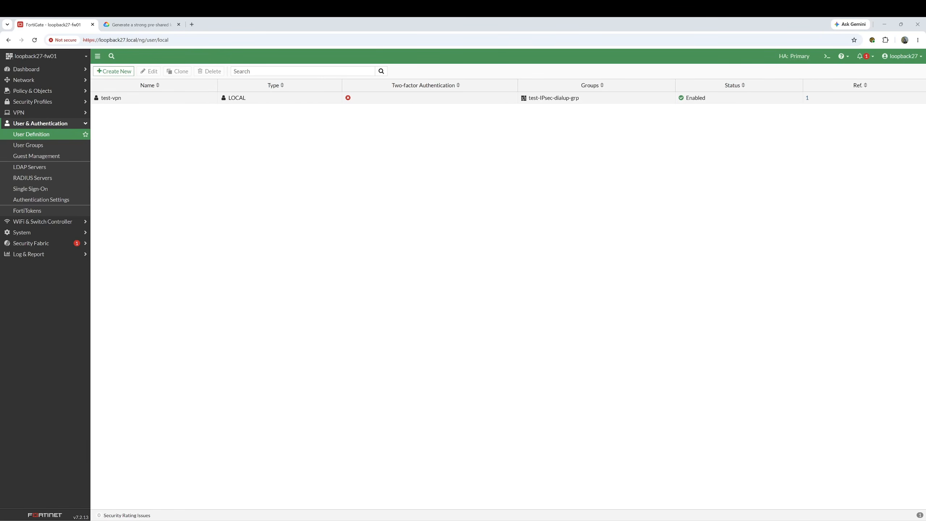
left_click_drag(0, 197, 397, 186)
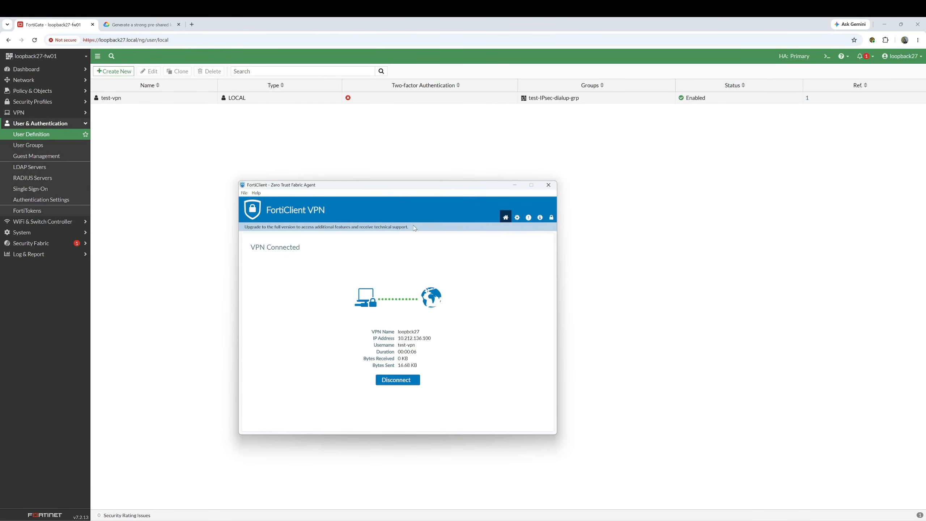
double_click(418, 336)
- Ping 10.123.200.5 from Command Prompt with 4/4 replies, then close the prompt
key("super")
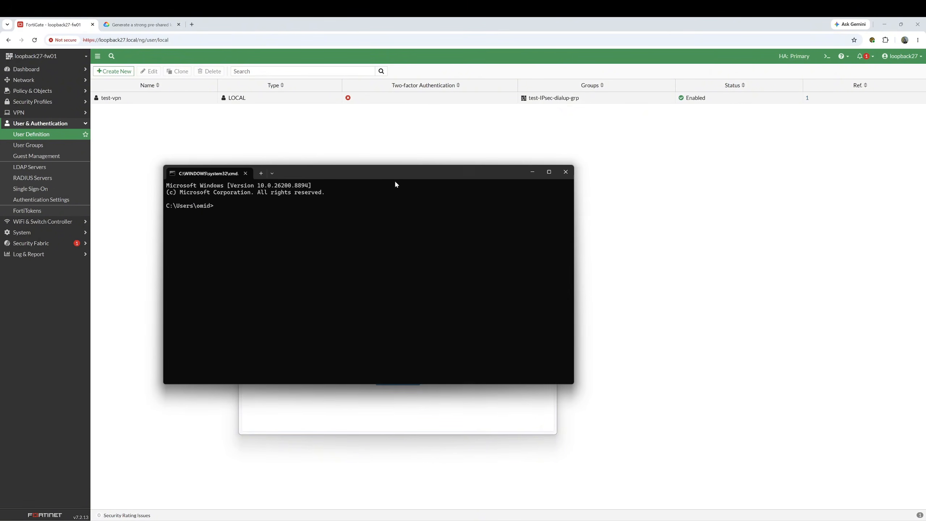
type("ping 10.123.200.5")
key("Return")
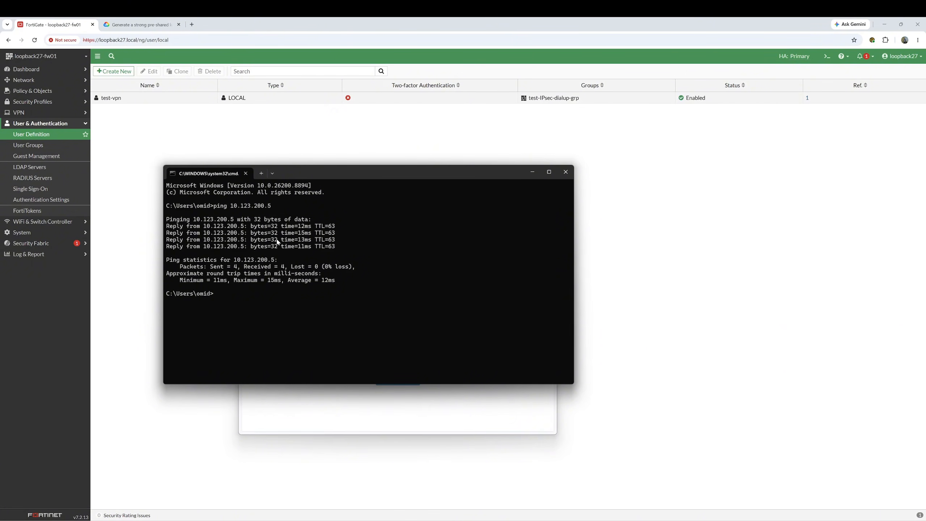
left_click(564, 179)
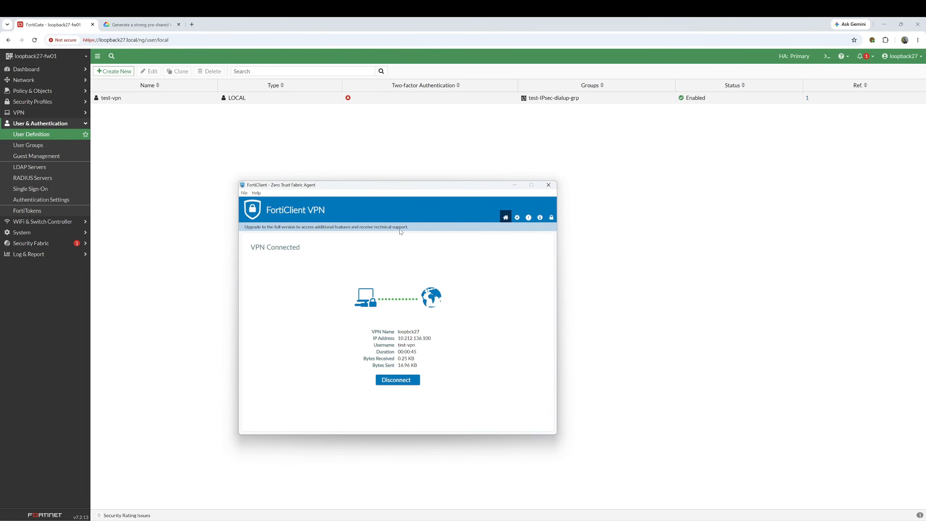